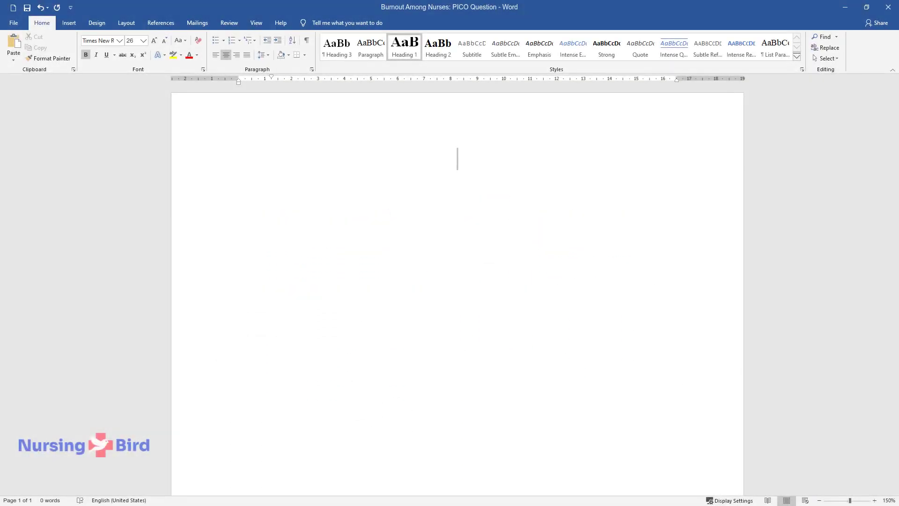
- Enter the heading 'Burnout Among Nurses: PICO Question' and begin the first body paragraph below it
type("Burnout Amo")
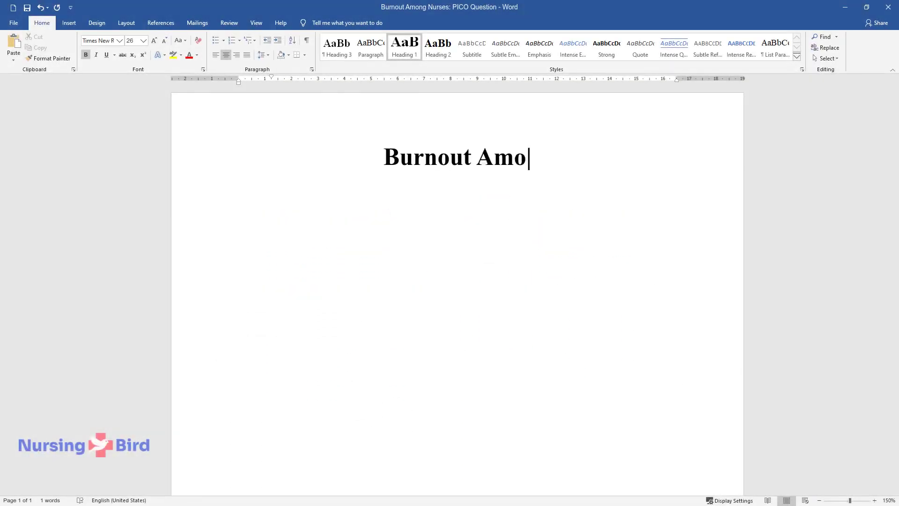
type("ng Nurses: PICO Question")
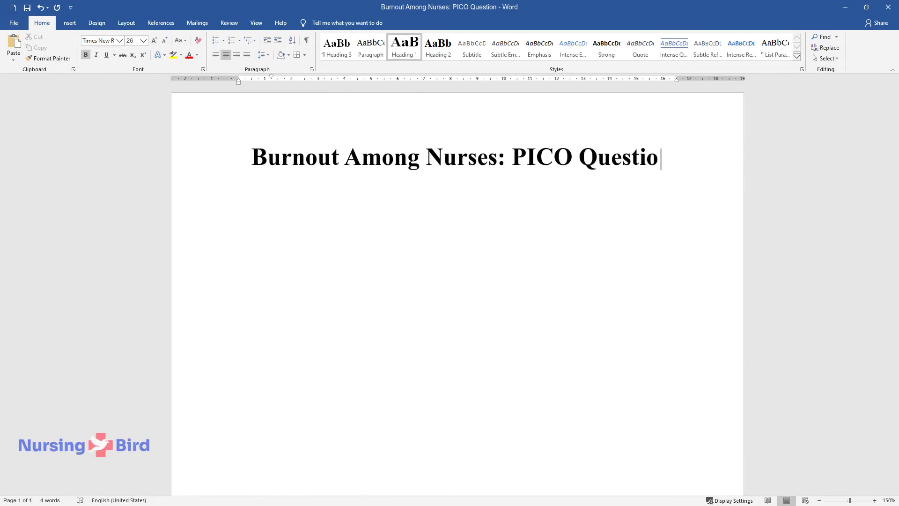
key("Return")
- Write the introduction on nurse burnout in U.S. healthcare, ending '…in order to improve the situation.'
type("Bur")
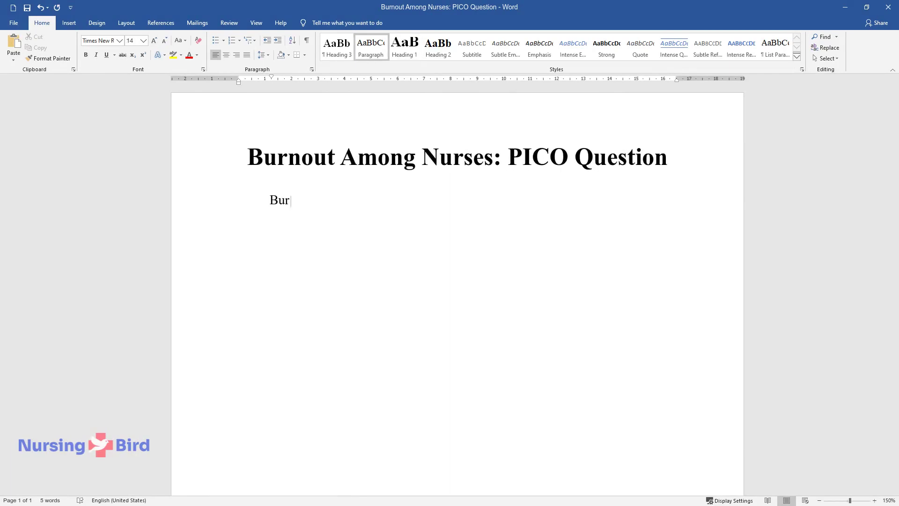
type("nout in nurses is a critical issue f")
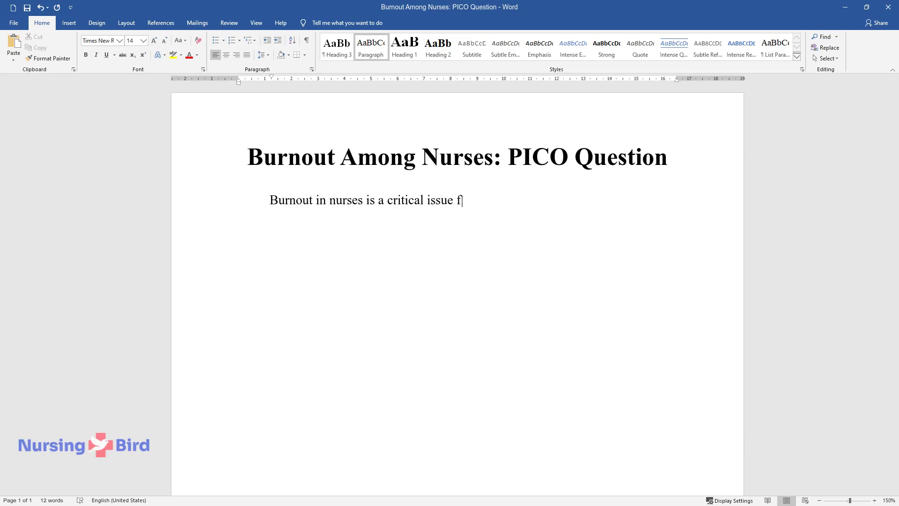
type("or the U.S. healthcare system, espe")
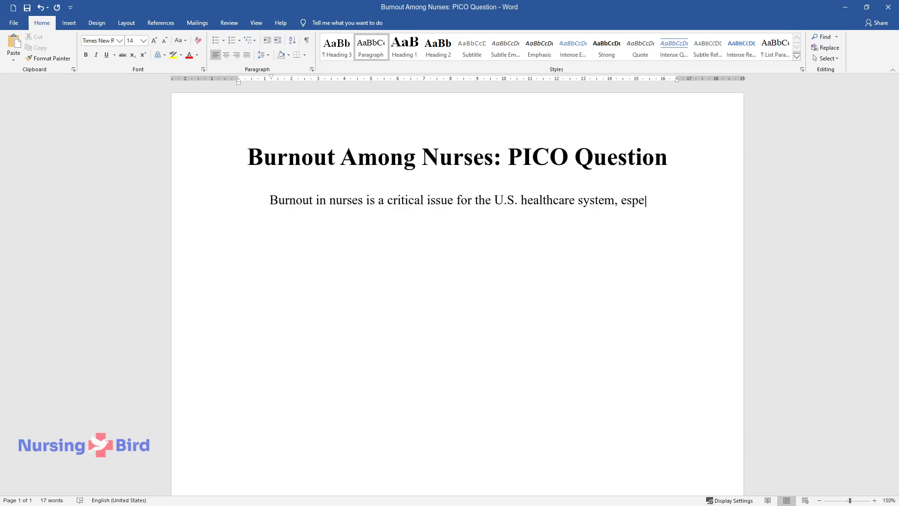
type("cially nowadays, due to an increase")
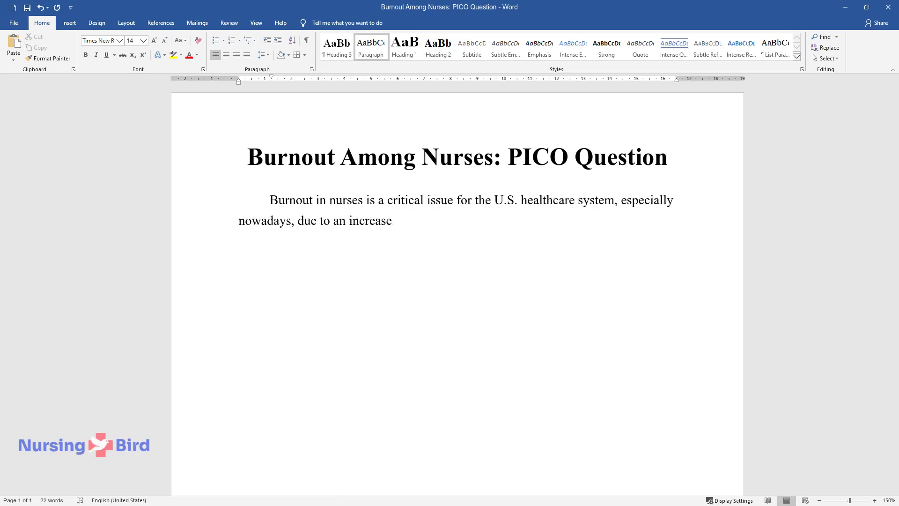
type("d strain on its services. The discu")
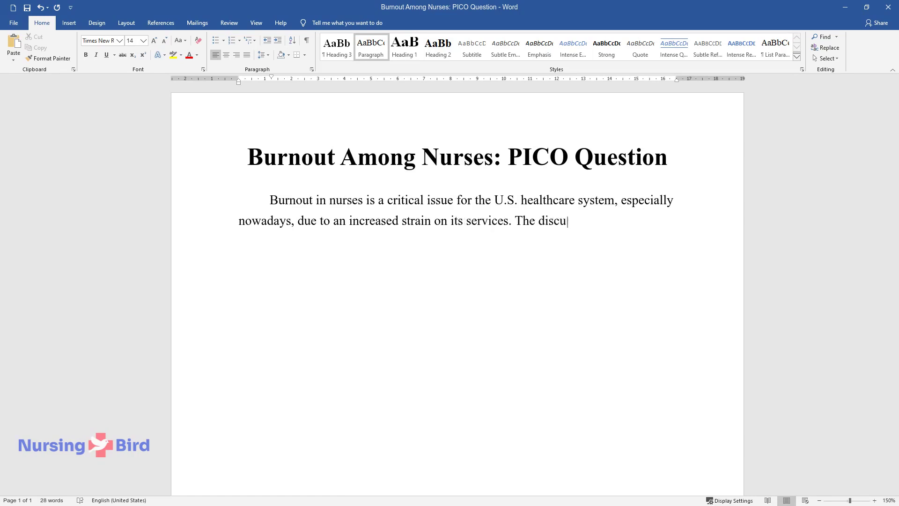
type("ssion of this topic has been ongoing for man")
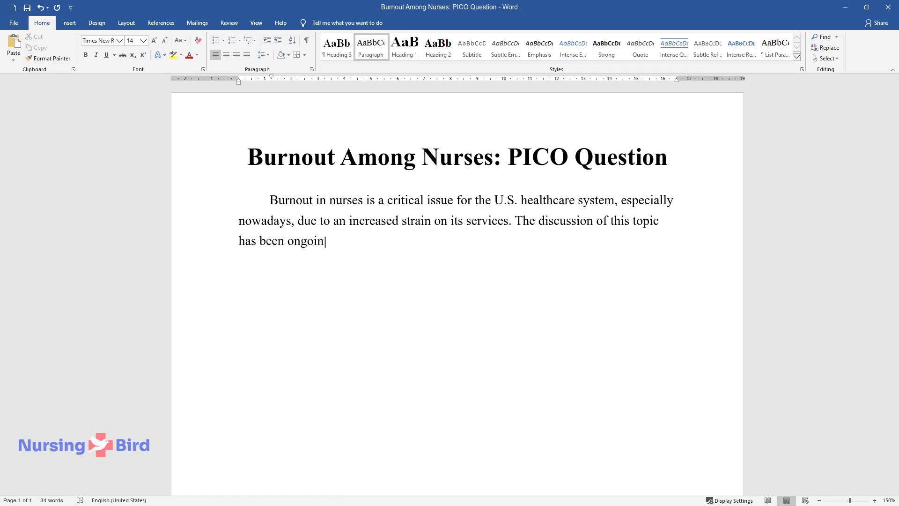
type("y decades, yet the conclus")
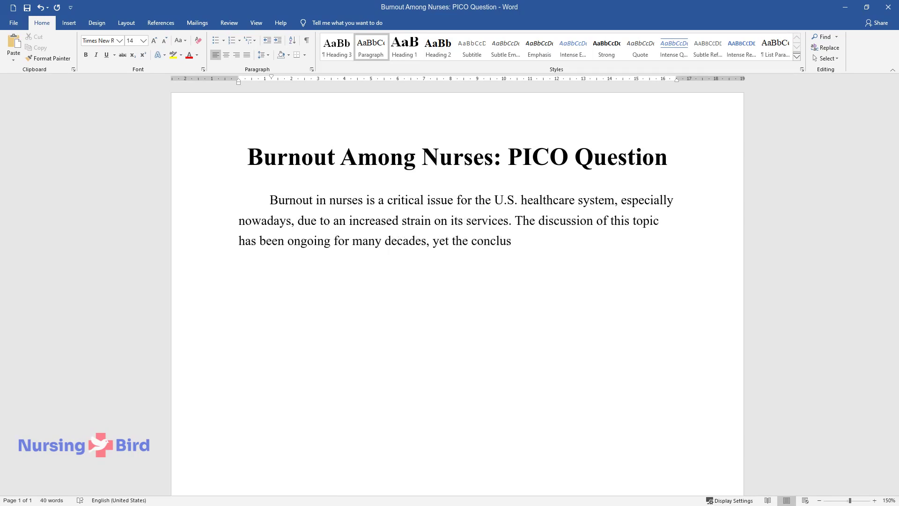
type("ive answer on how to resolve")
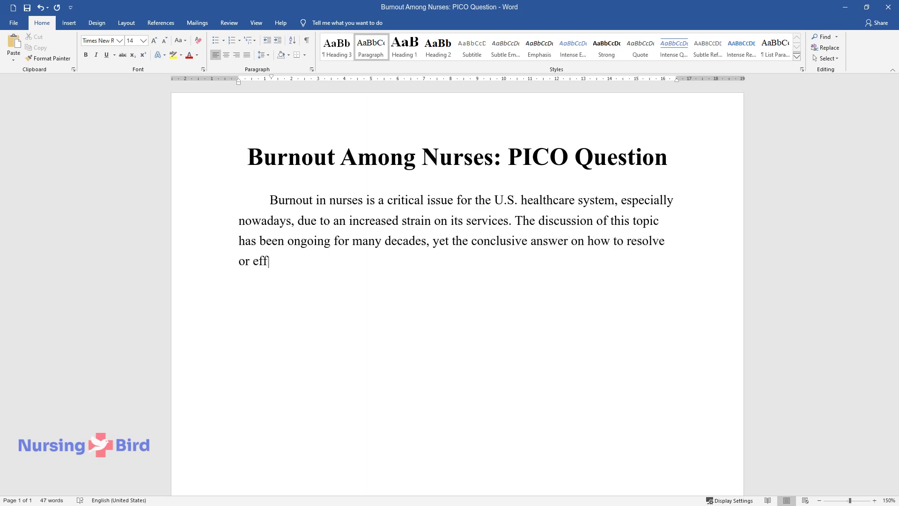
type(" alleviate this problem rem")
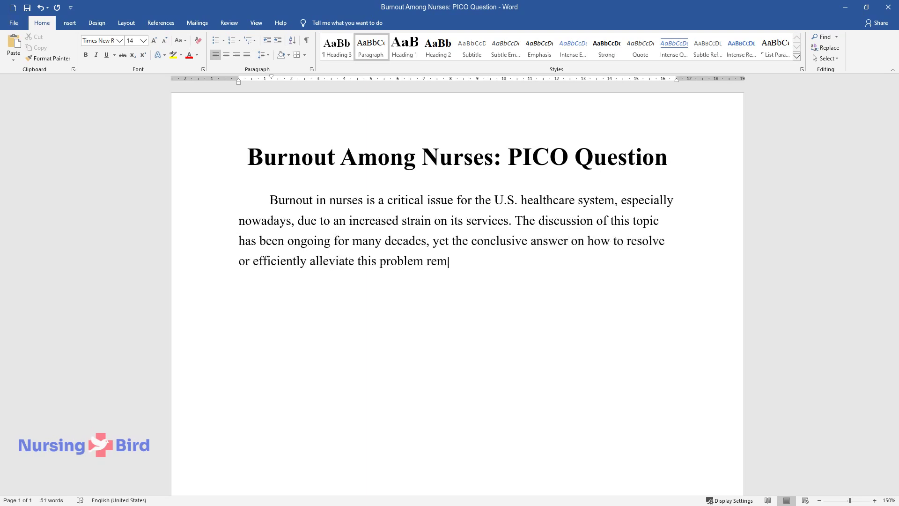
type("ains open. The work at a hospital i")
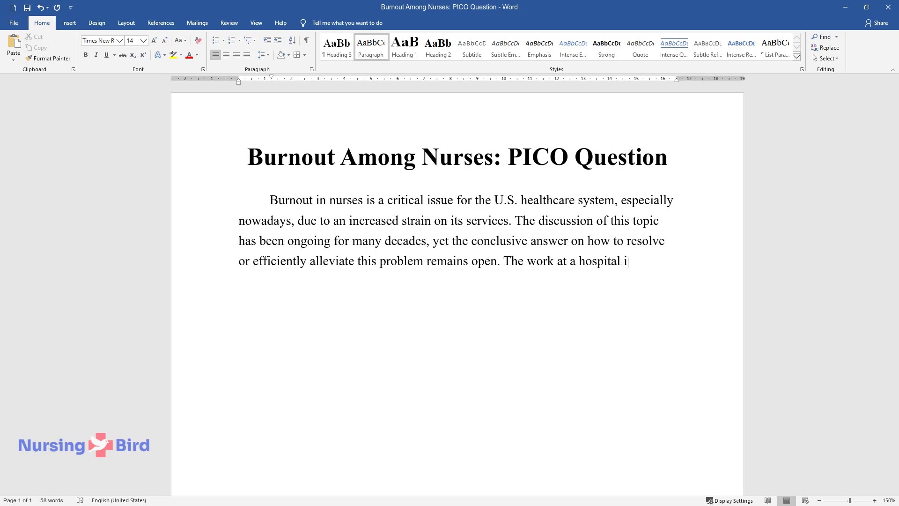
type("s often highly intense and stressfu")
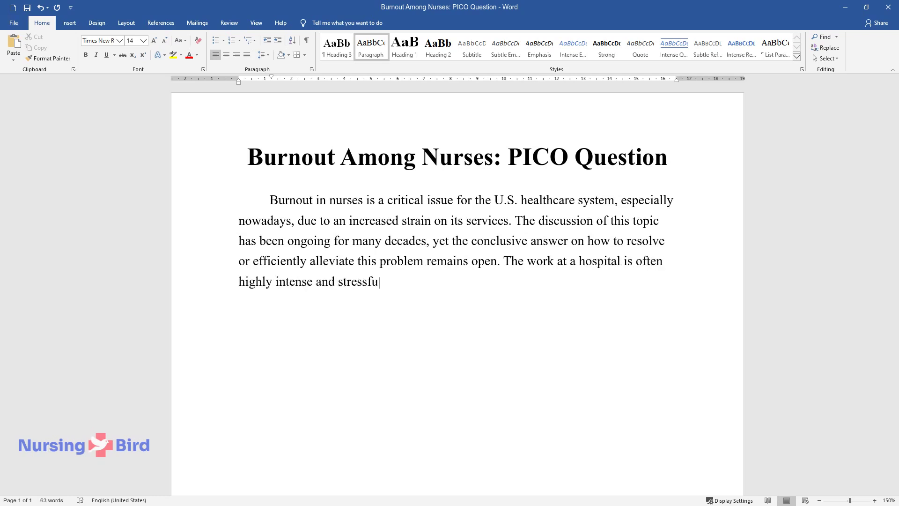
type("l, creating one of the most suscept")
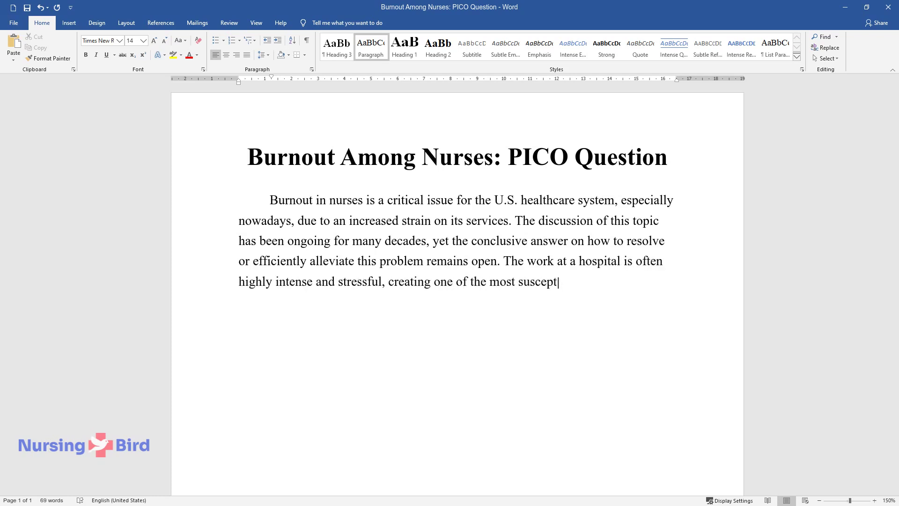
type("ible populations of nurses that require imme")
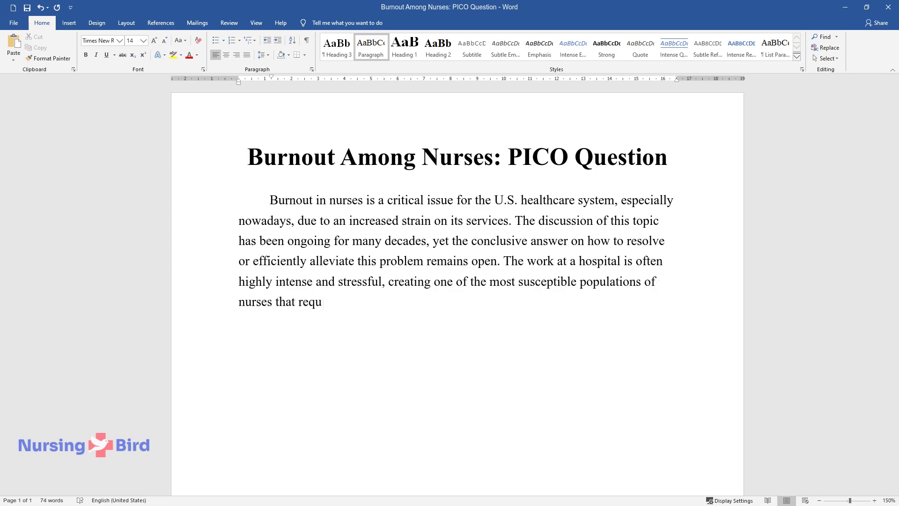
type("diate attention. The impact")
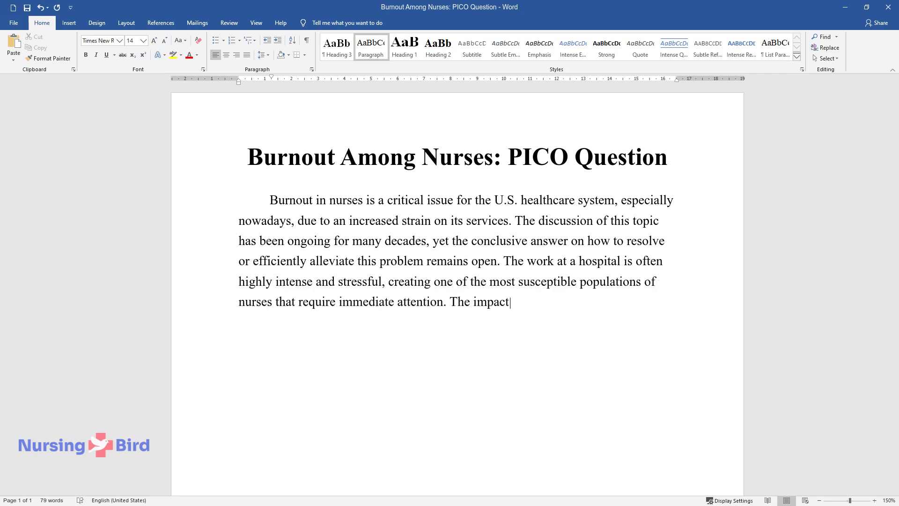
type(" of burnout on the healthcare system is imm")
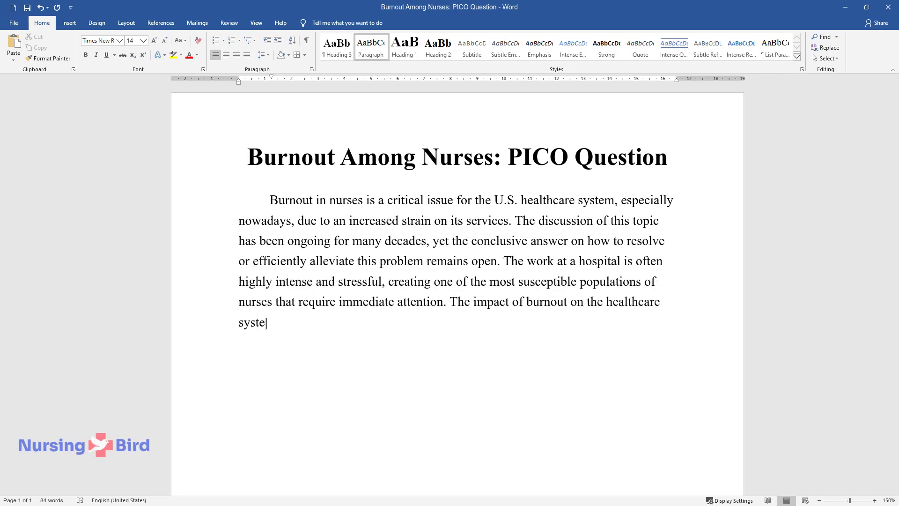
type("ense, as it leads to increa")
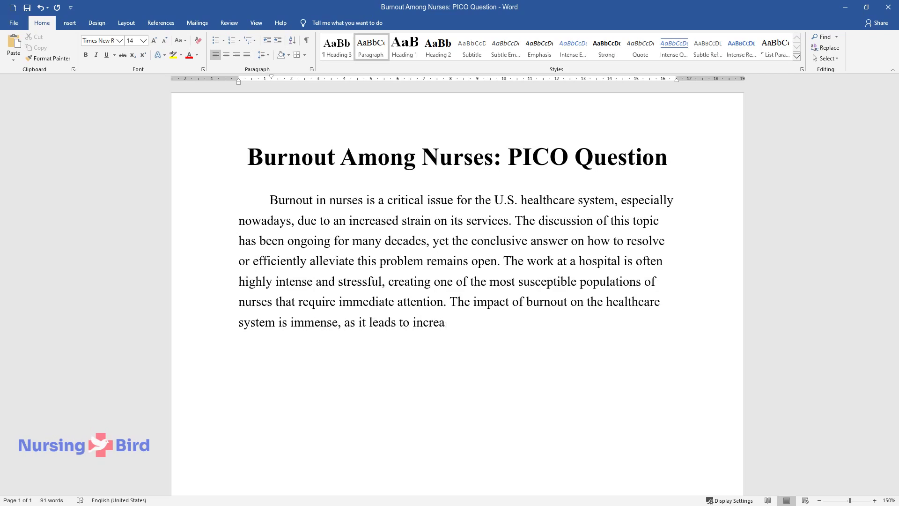
type("sed turnover rates and an overall d")
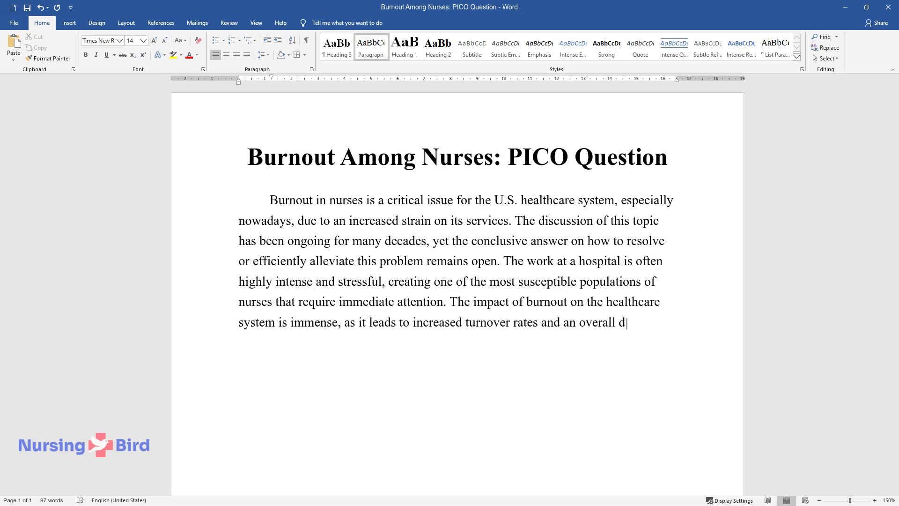
type("ecrease in the quality of care. Num")
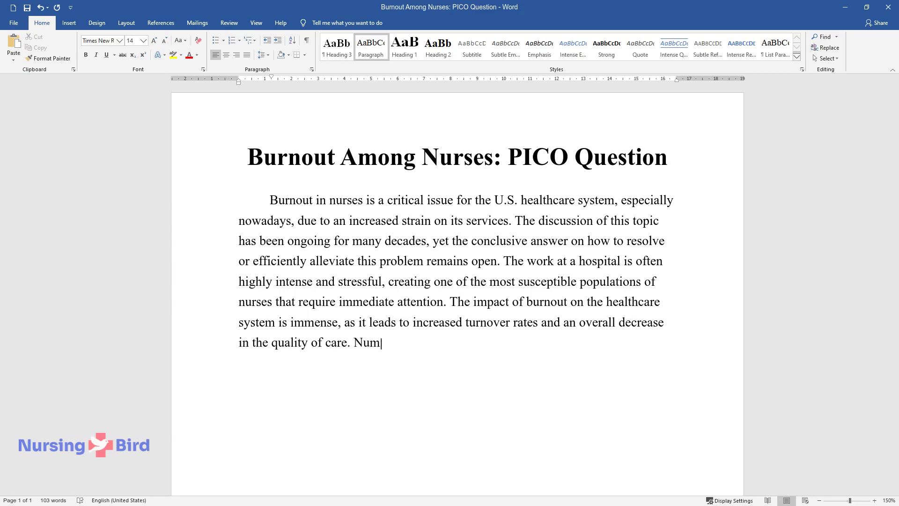
type("erous studies on burnout reduction ")
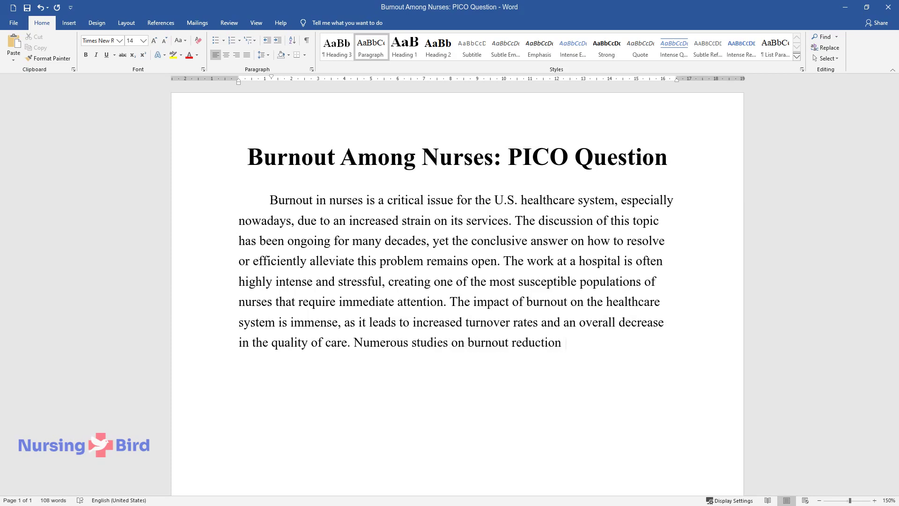
type("have outlined several potentially applicable")
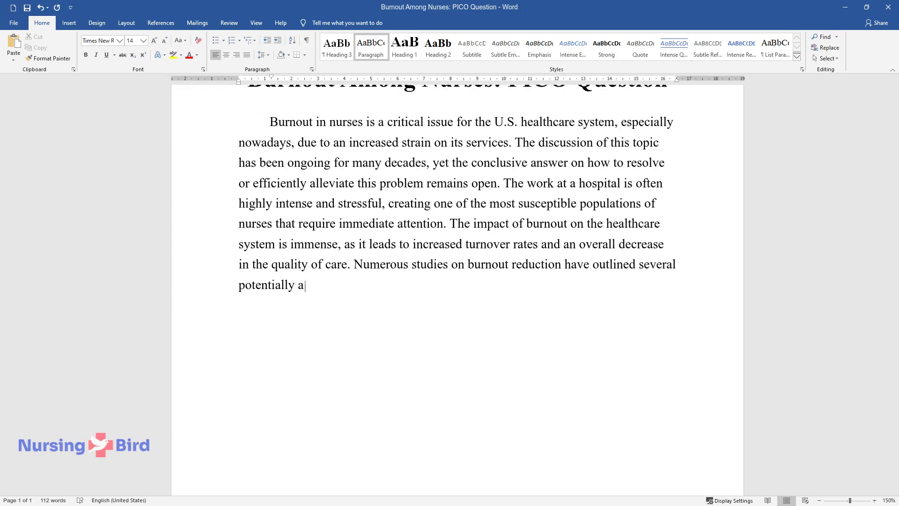
type(" interventions, which will")
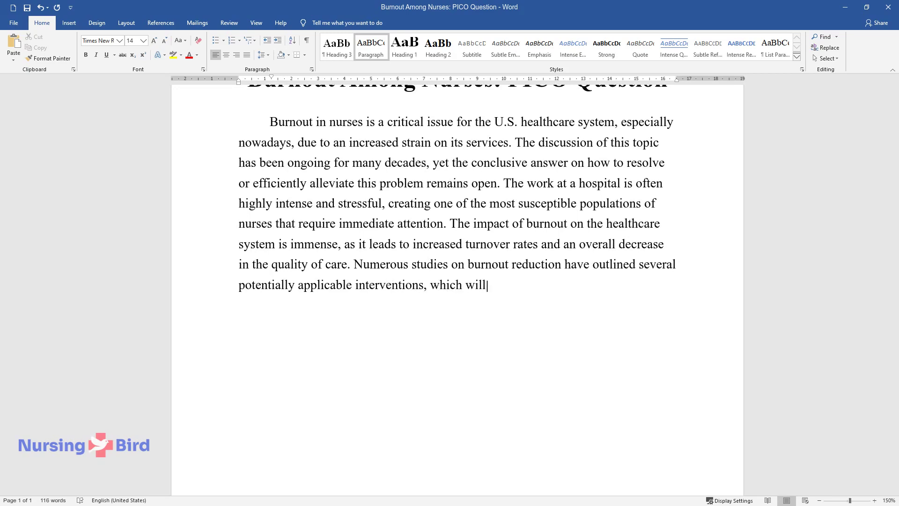
type(" be analyzed from the chosen system")
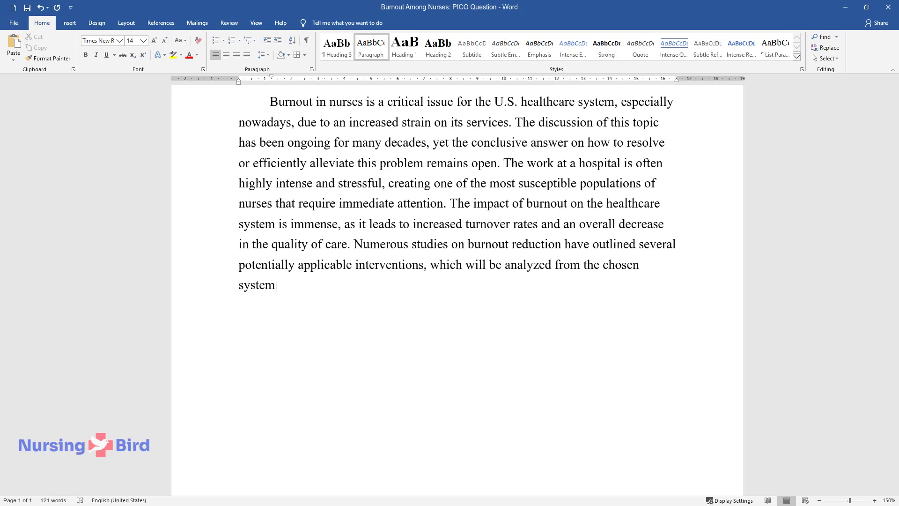
type("atic review and quasi-experimental ")
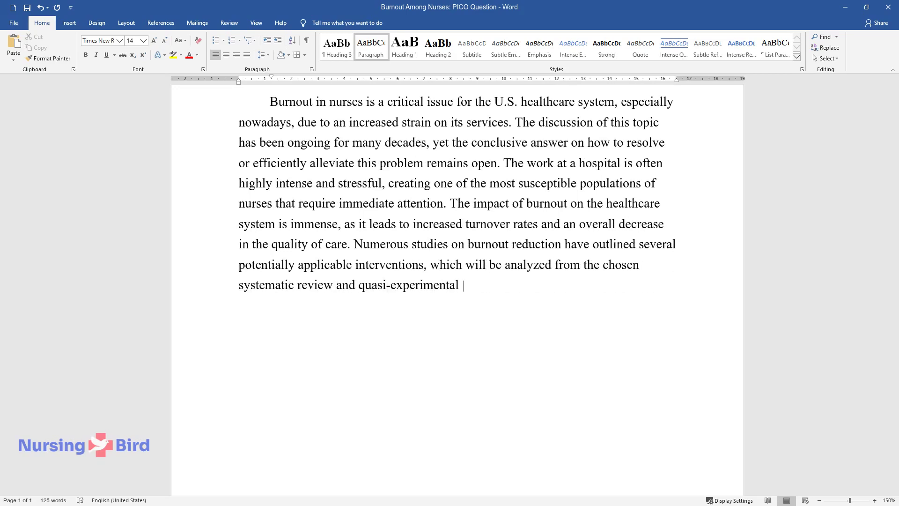
type("articles. This essay will assess th")
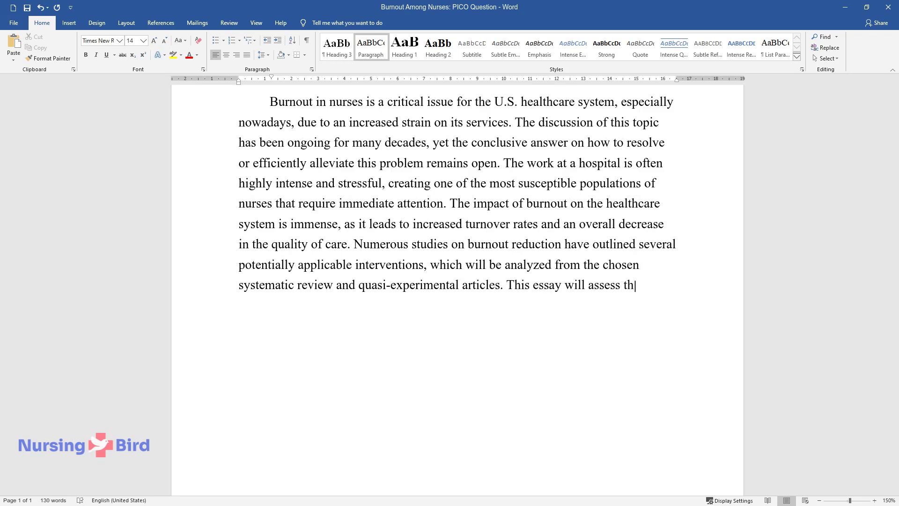
type("e issue of burnout among nurses in ")
type("hospitals, identify evidence for it")
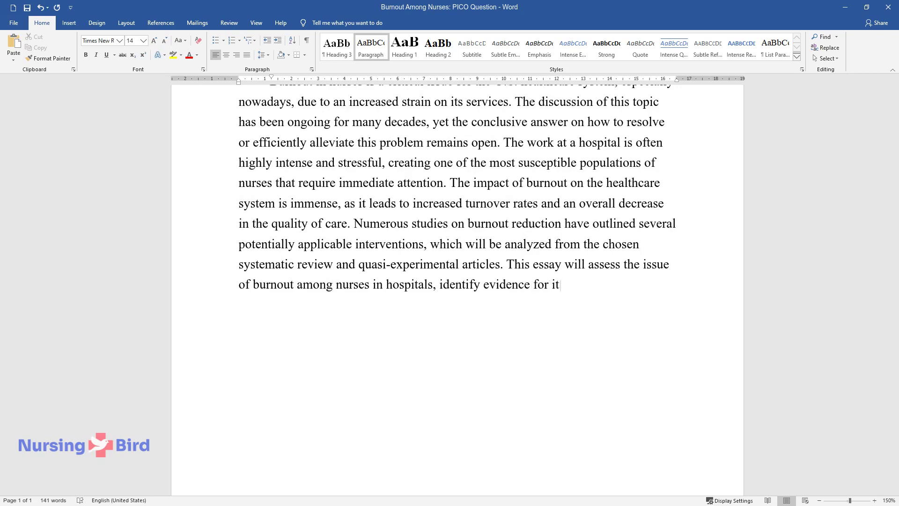
type("s solution, and draw a PICO question")
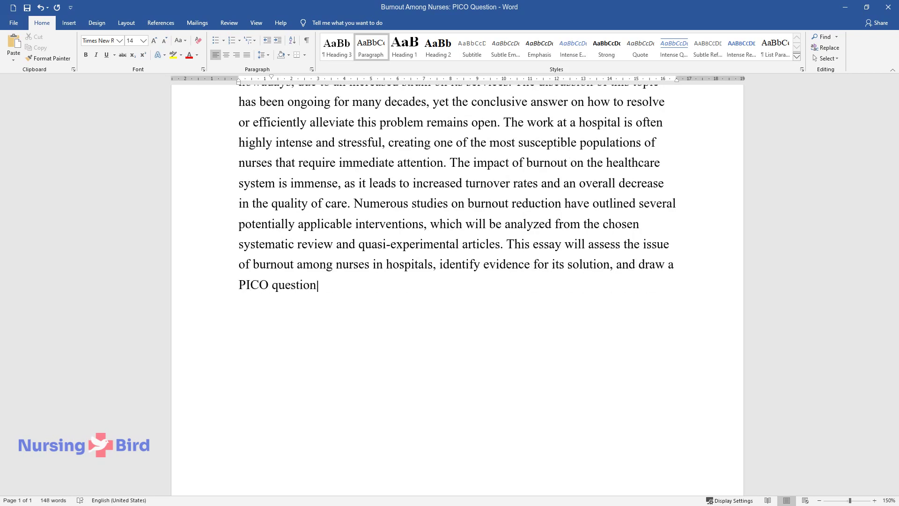
type(" that must be answered in order to ")
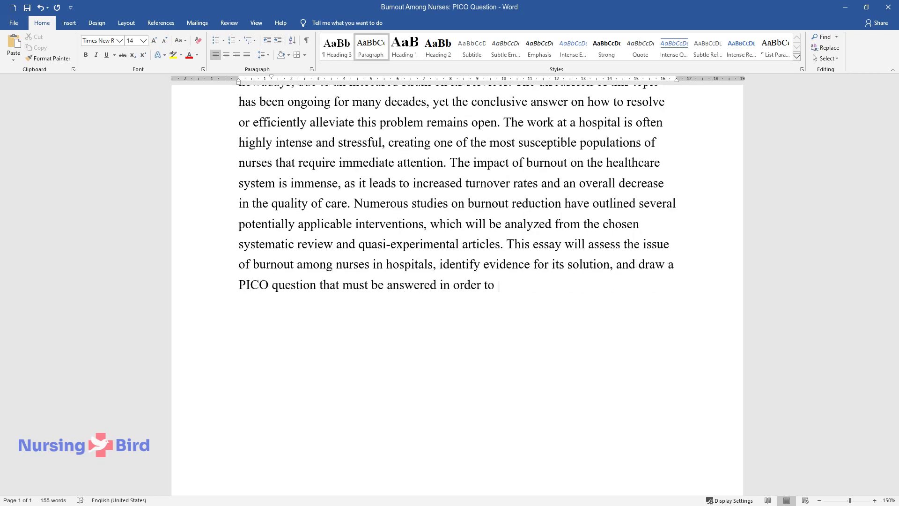
type("improve the situation.")
key("Return")
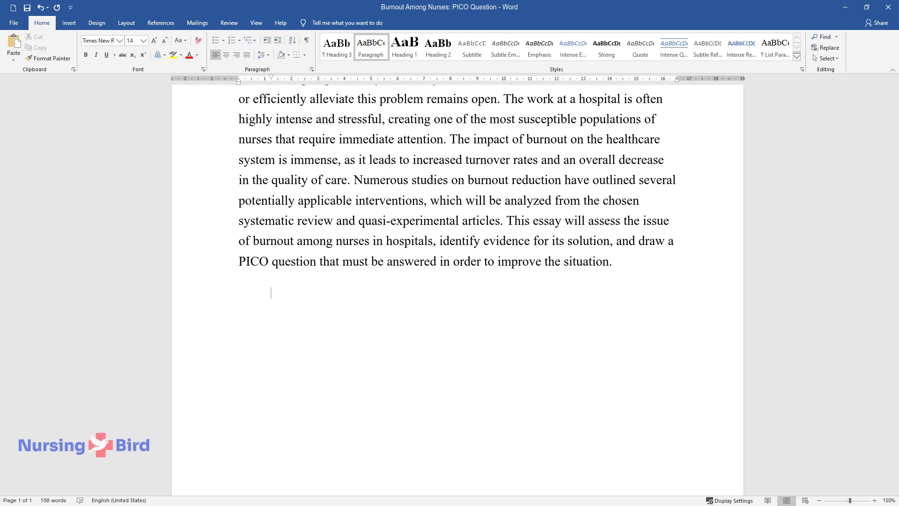
- Add the population paragraph on hospital RNs, ending '…for the sources of high stress.'
type("It is necessary to asses")
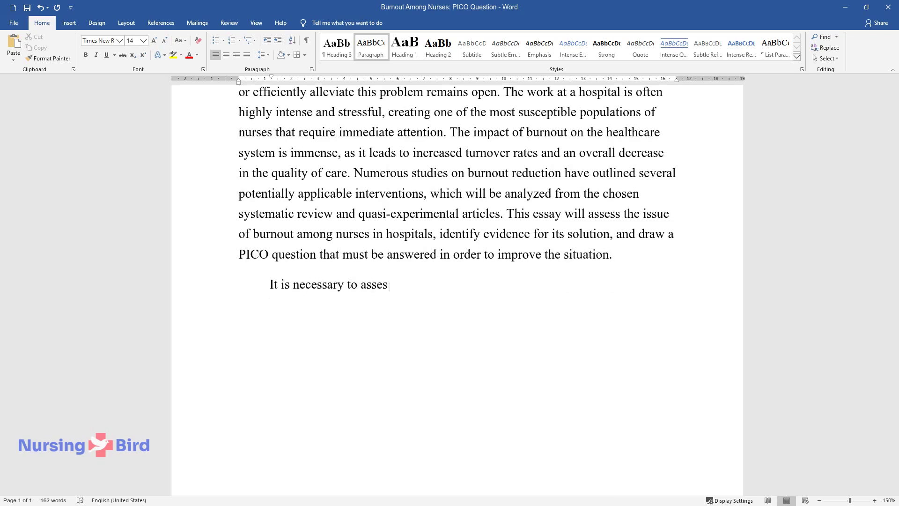
type("s the population for the question. ")
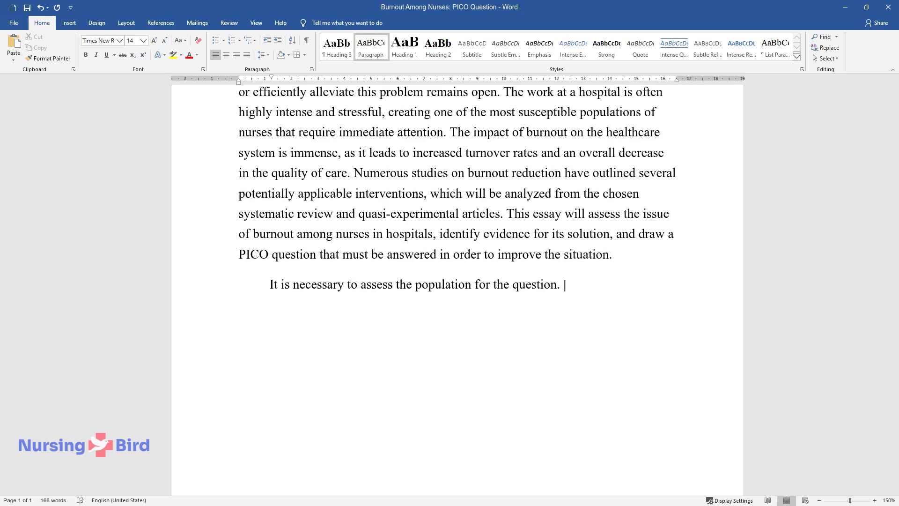
type("Healthcare workers require workplac")
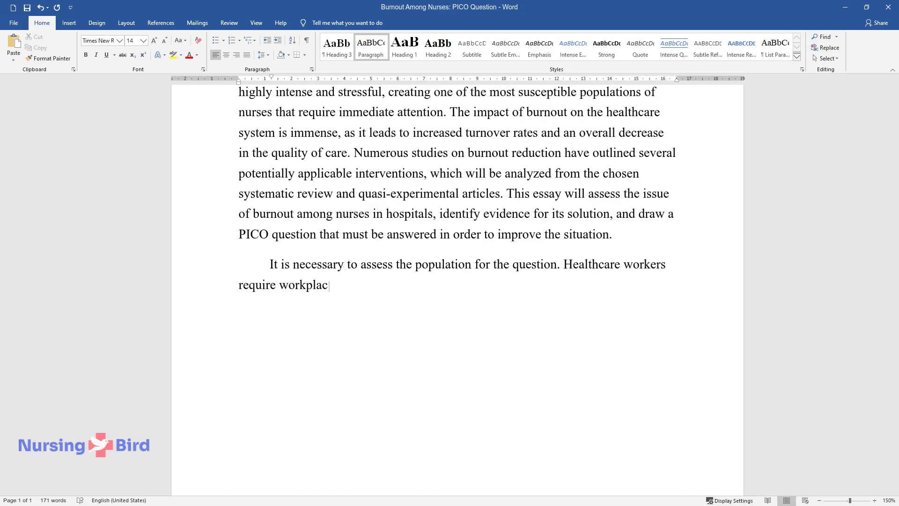
type("e adjustments to protect their heal")
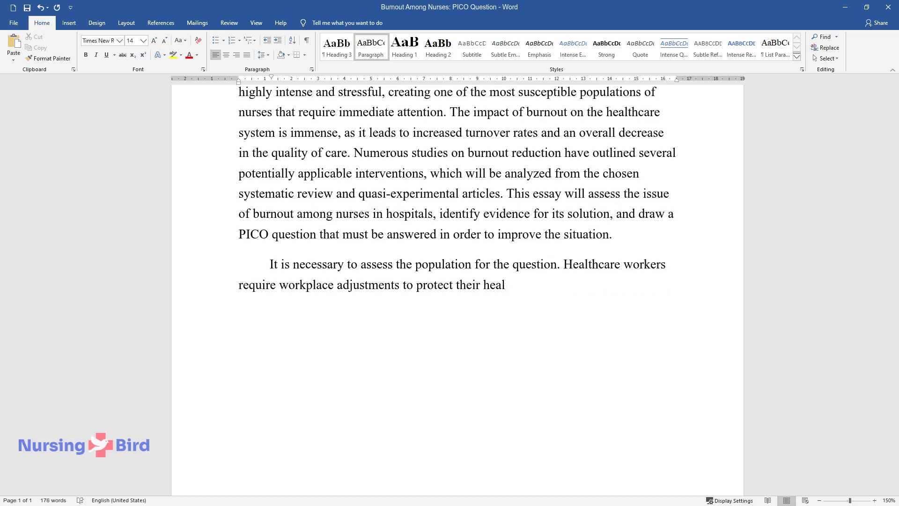
type("th, both mental and physical, during their w")
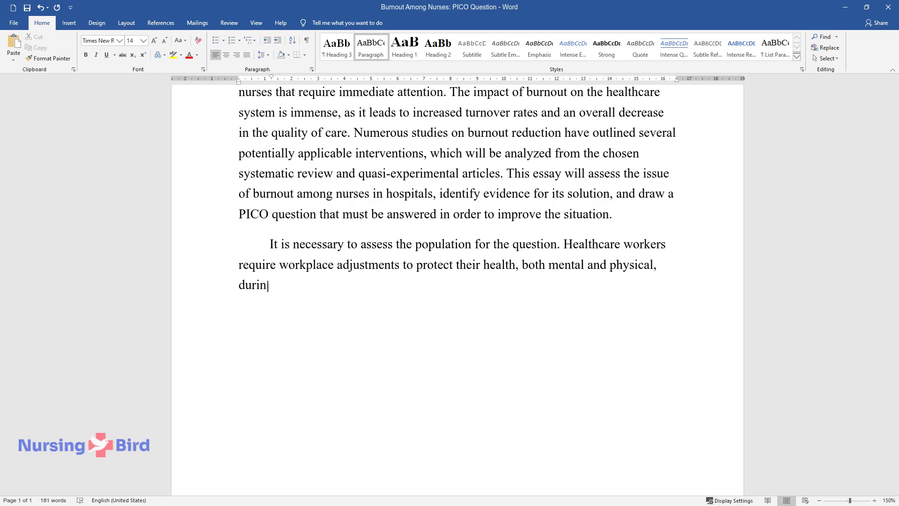
type("ork since its toll is imme")
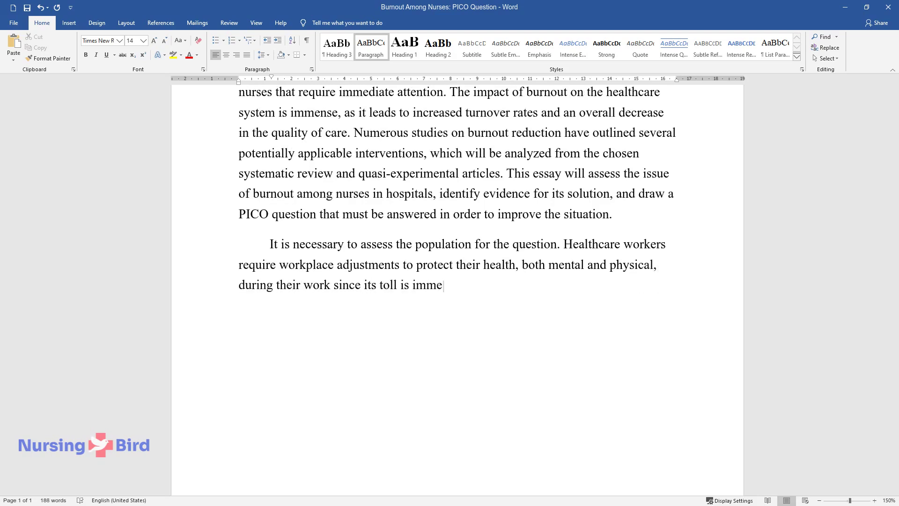
type("nse. I chose hospital registered nu")
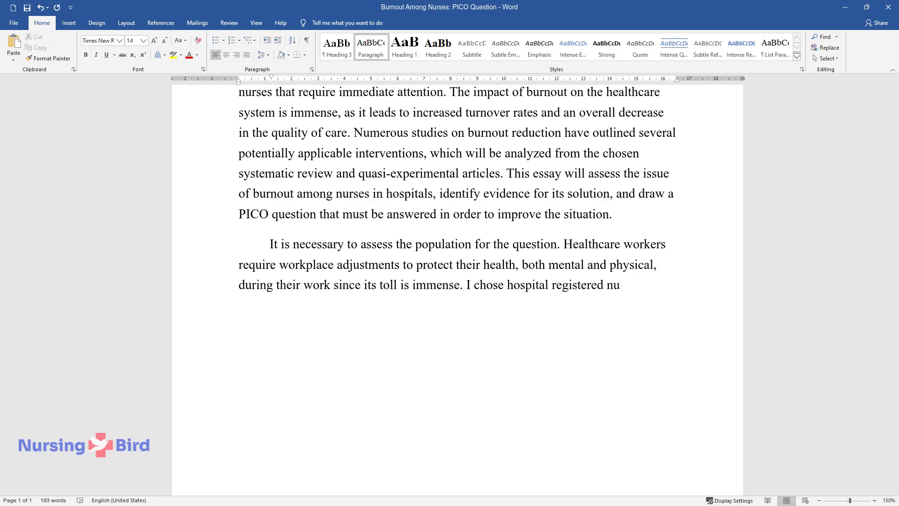
type("rses as the target populati")
type("on for t")
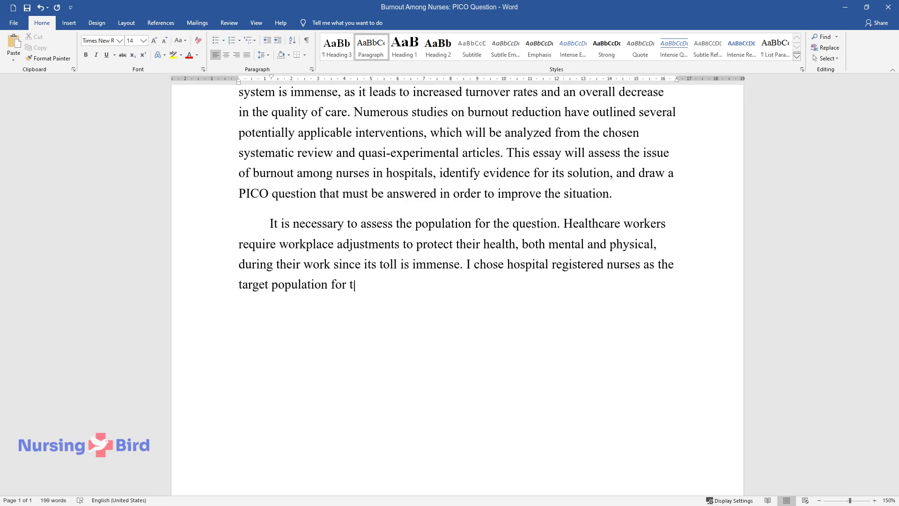
type("he PICO question due to the intensi")
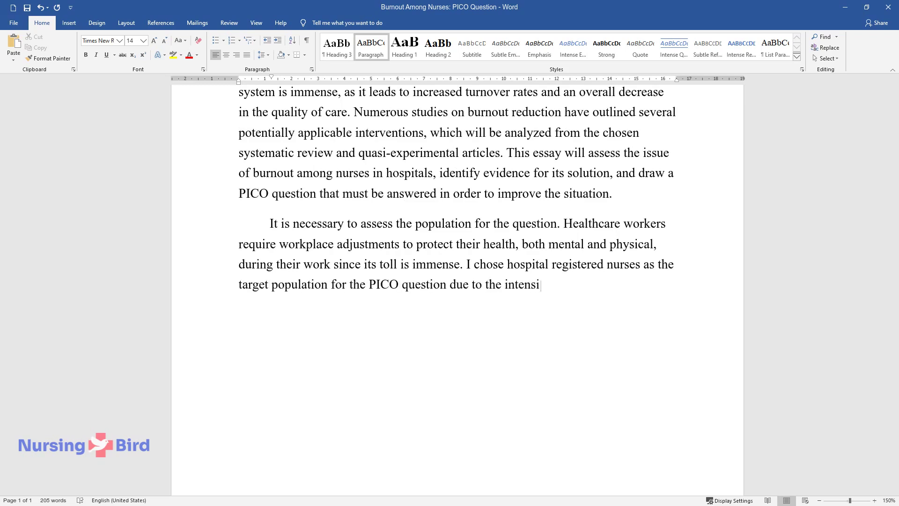
type("ty of their work environment. The in")
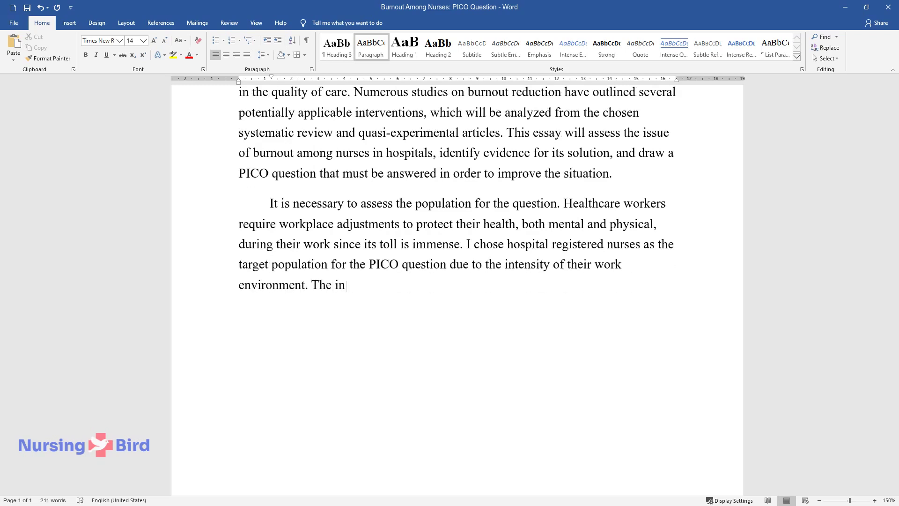
type("cidence of burnout in RNs is as hig")
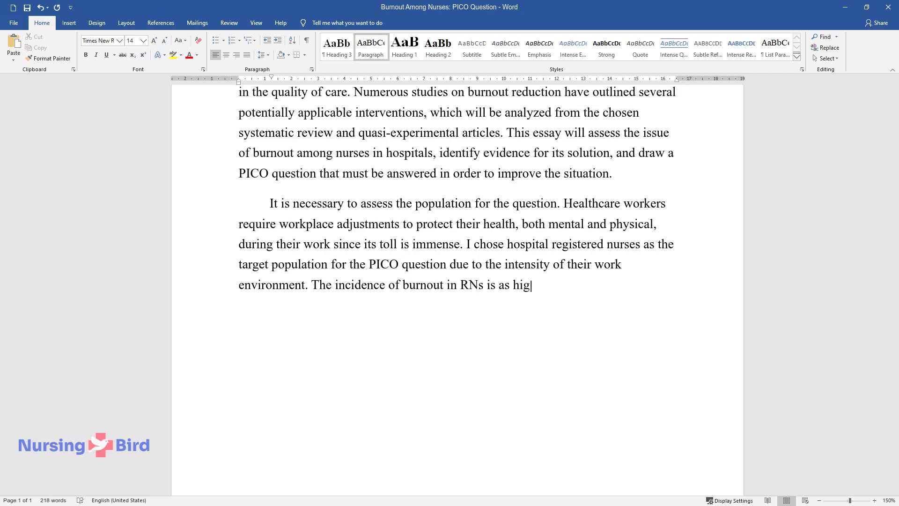
type("h as 70%. The very nature of their ")
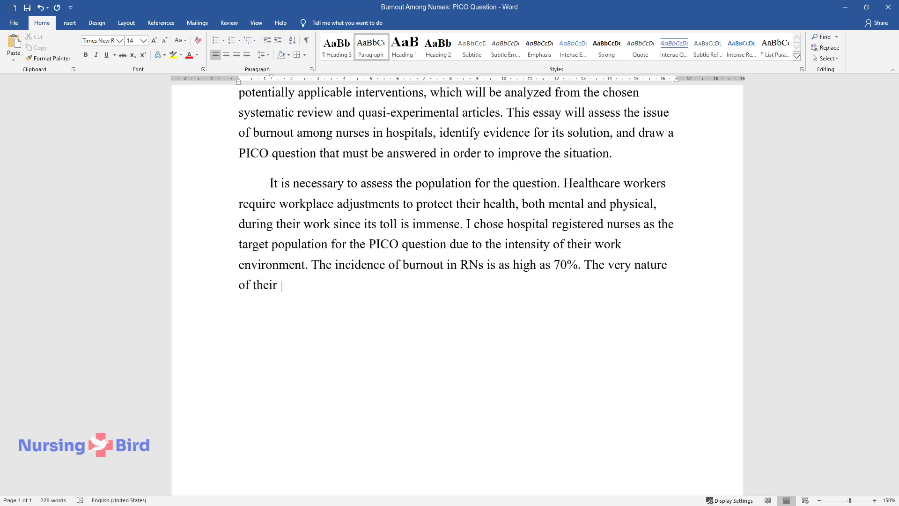
type("work poses severe issues with self-esteem that comes from often unappr")
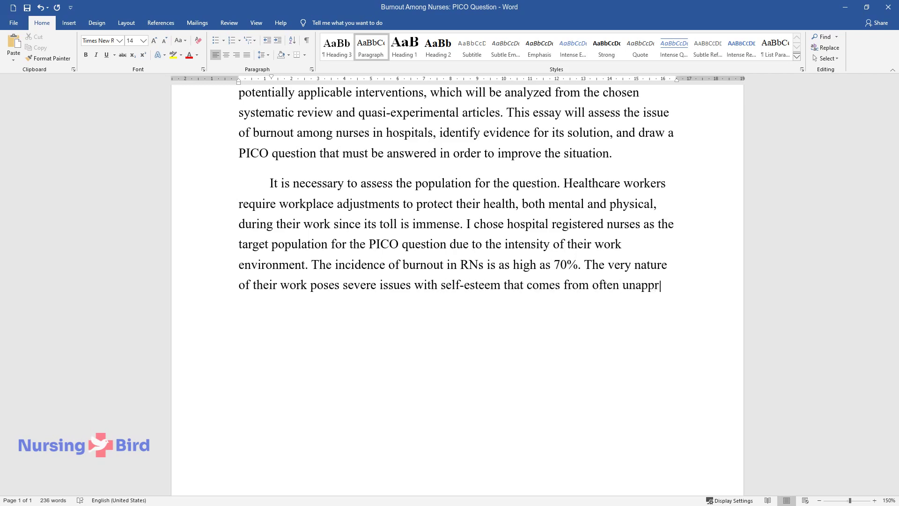
type("eciated efforts, disagreements with")
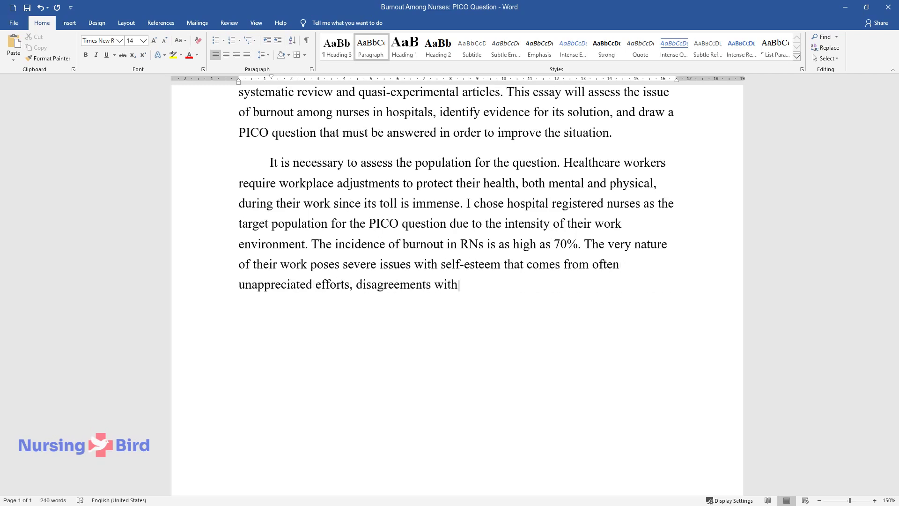
type(" teammates or leaders, and negative")
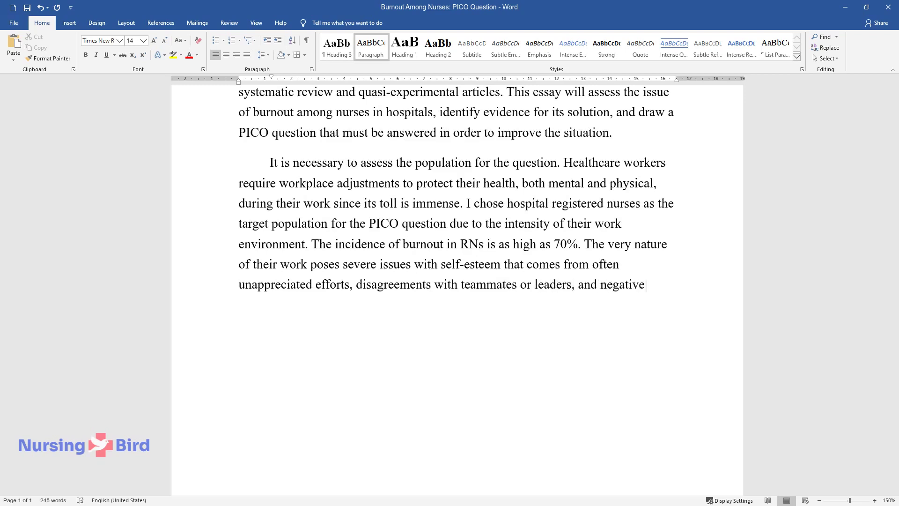
type(" patient interactions. Moreover, th")
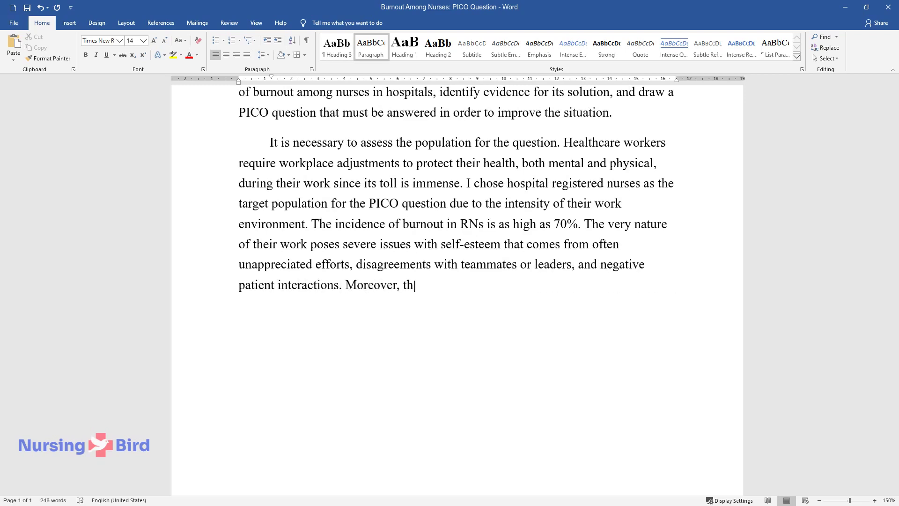
type("e number of patients in hospital se")
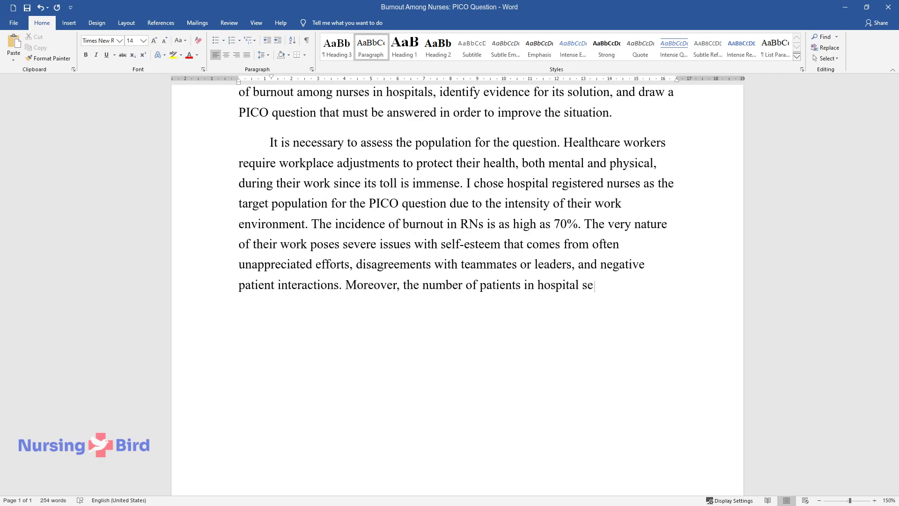
type("ttings grows disproportionately fas")
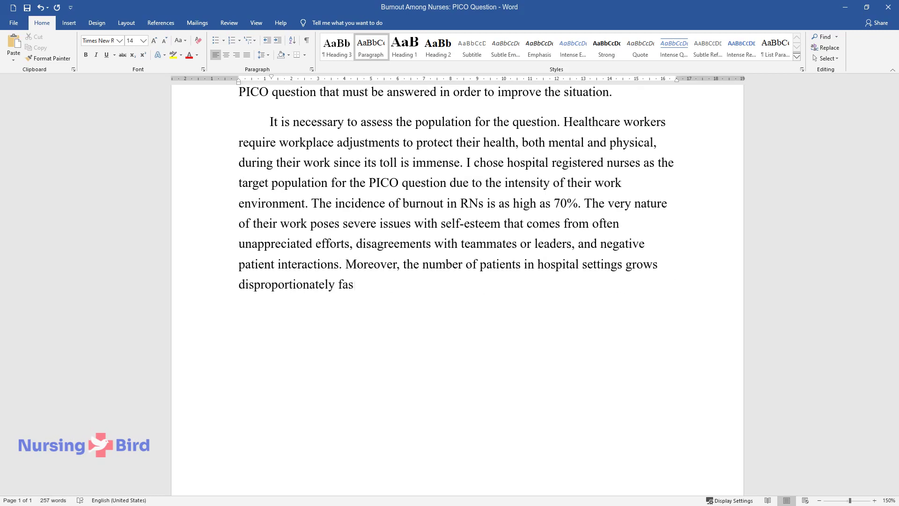
type("ter than the number of nurses in th")
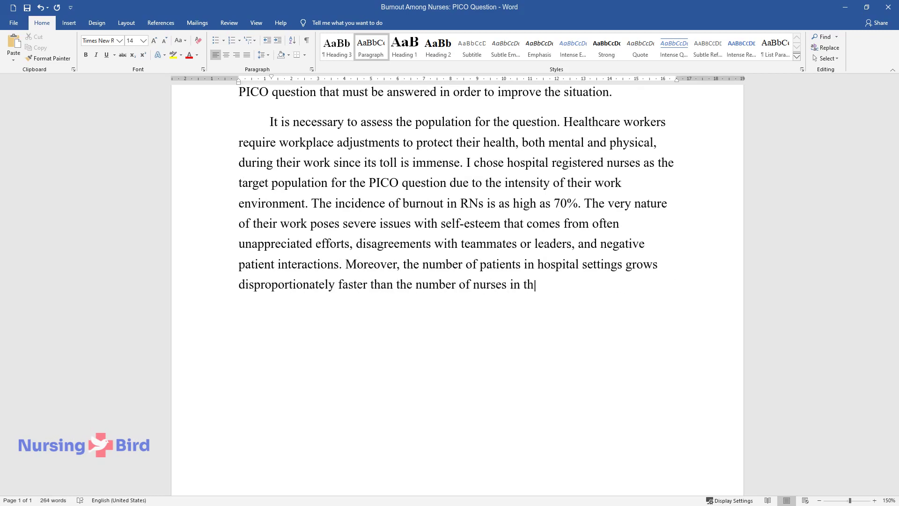
type("ese healthcare facilities, causing s")
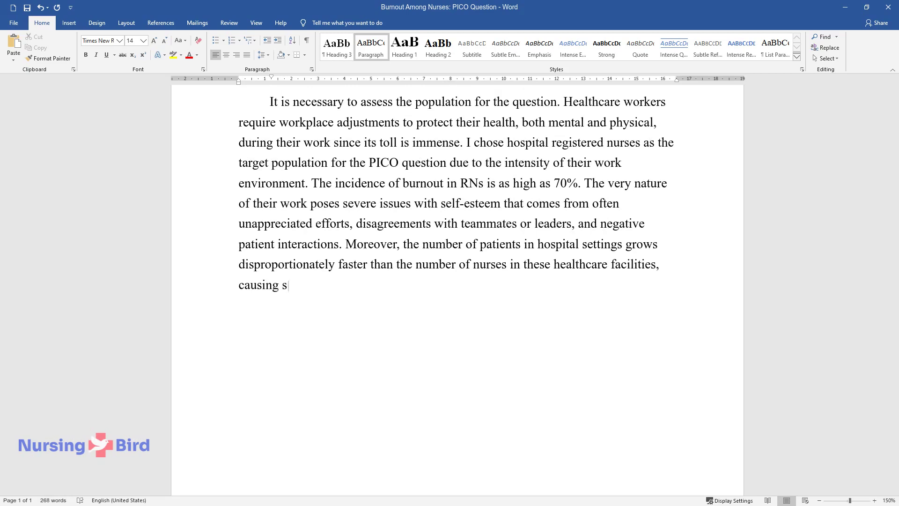
type("taffing issues that add stress. In ")
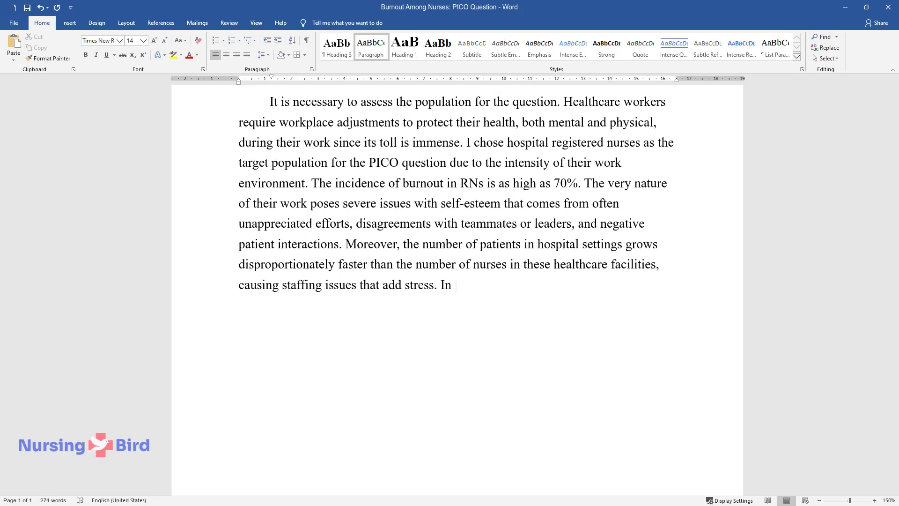
type("addition to these reasons, these nu")
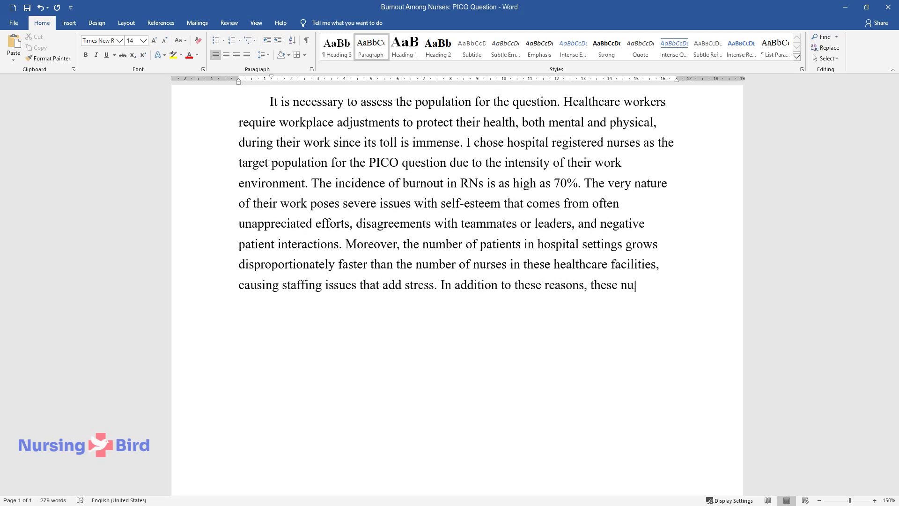
type("rses must adapt to the largest numb")
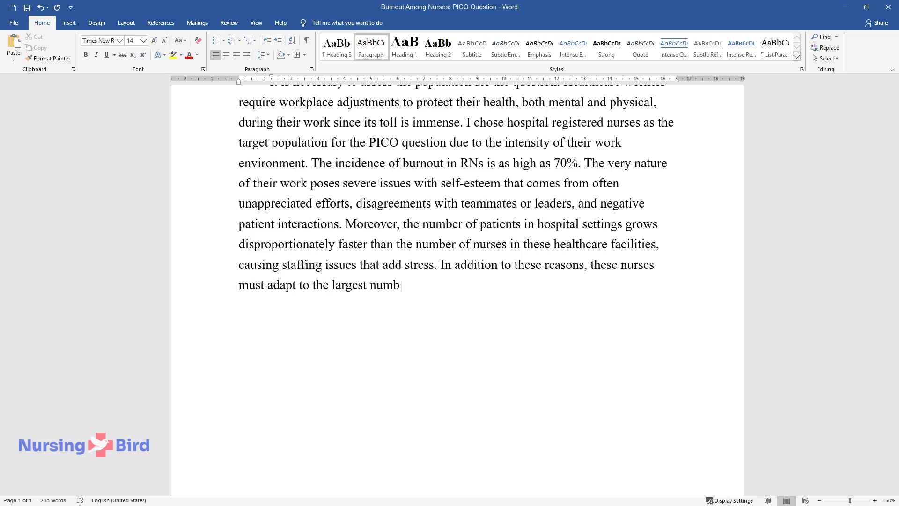
type("er of different care environments")
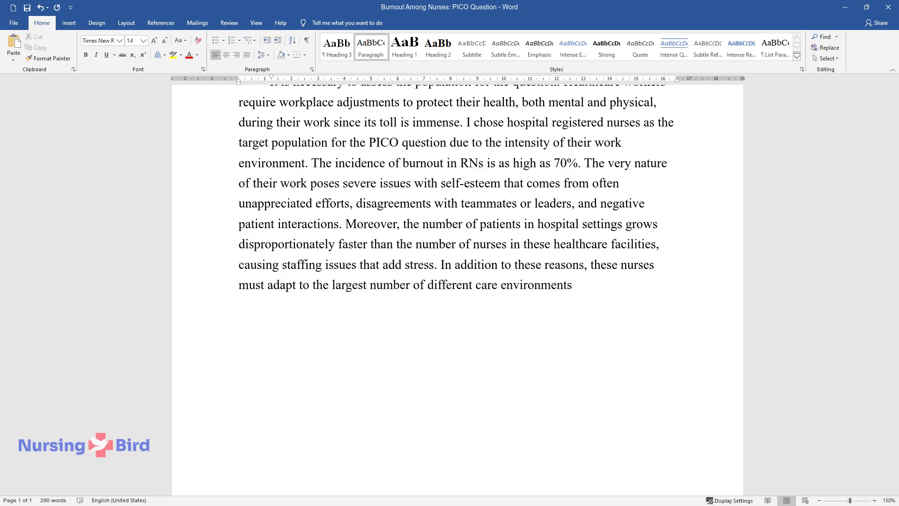
type(" contained within a single institutio")
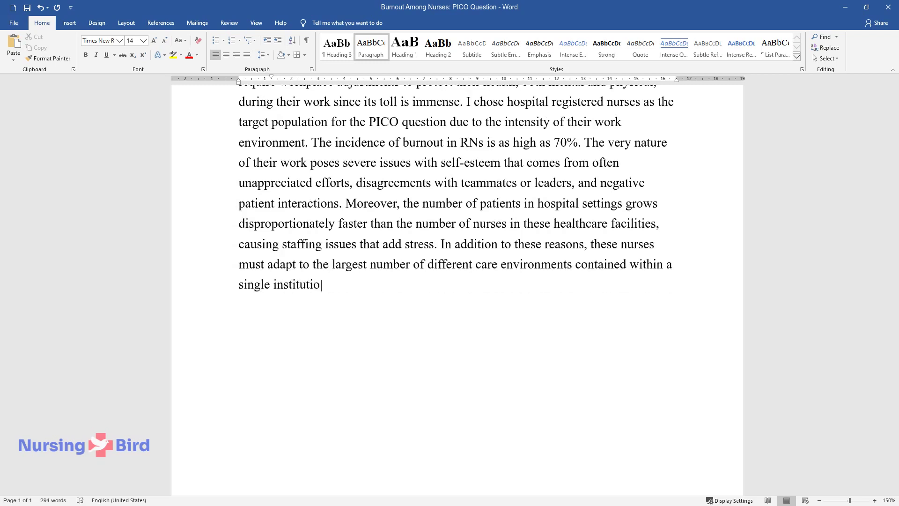
type("n. The PICO question that will be p")
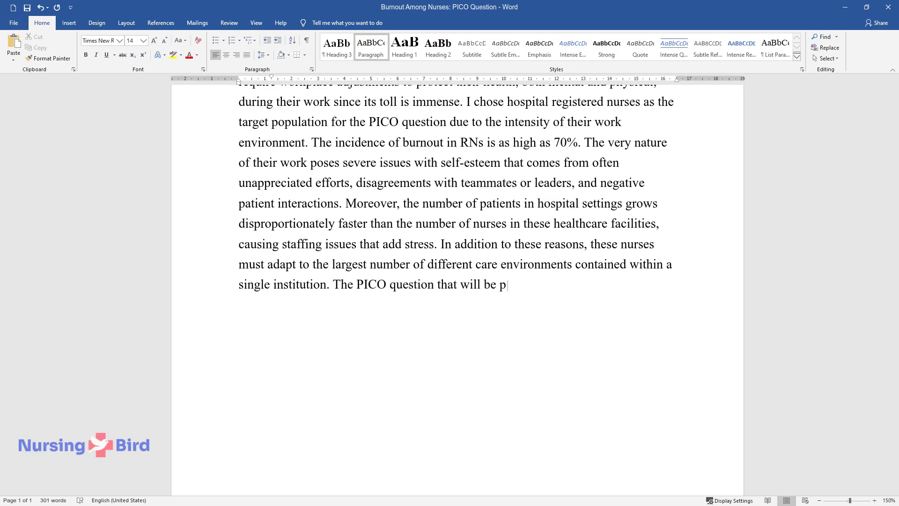
type("roposed by the paper will attempt t")
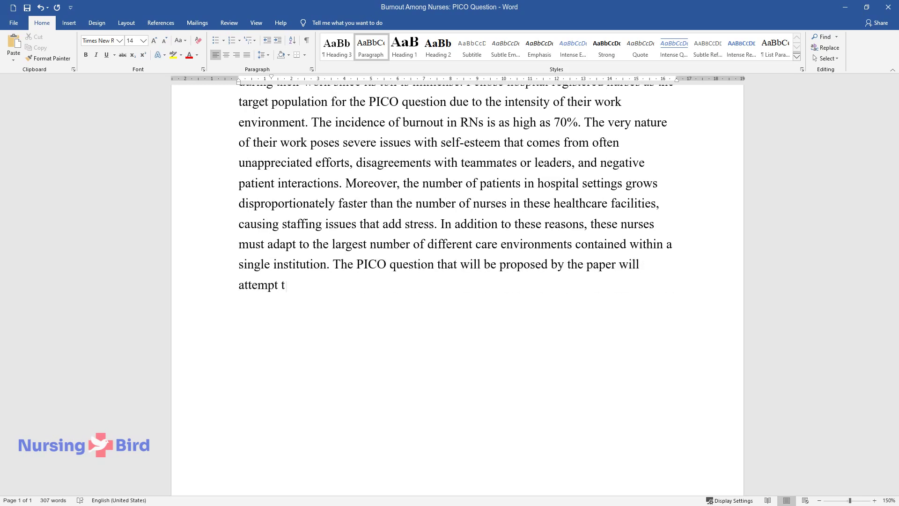
type("o help with the selection of the most optimal solution for the sources of high stress.")
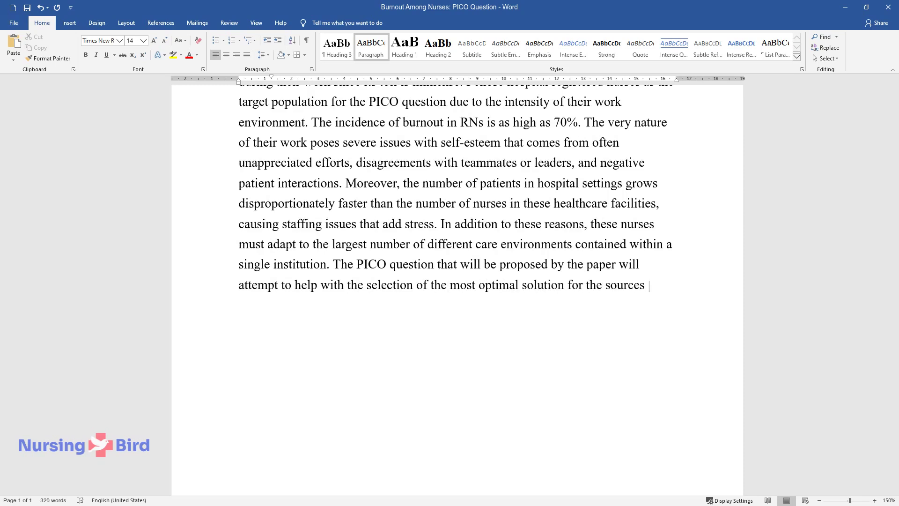
key("Return")
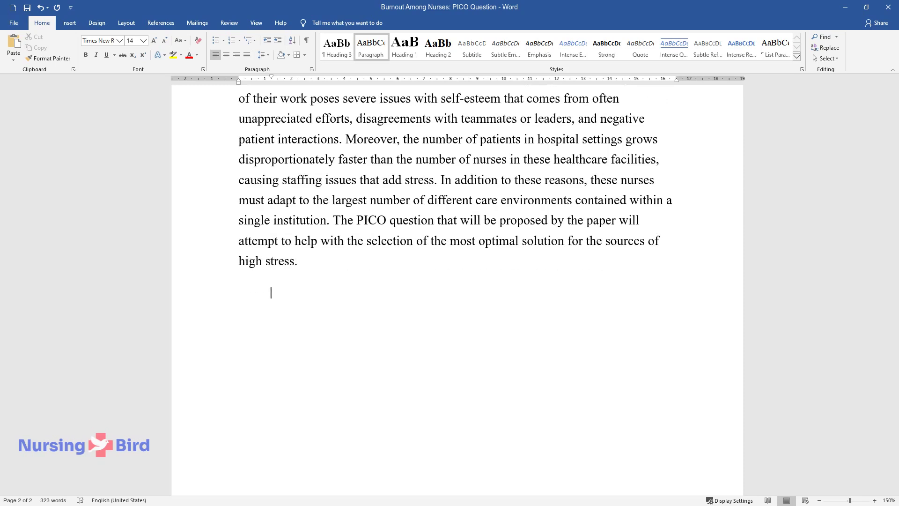
- Write the evidence-based solutions paragraph proposing in-hospital social support programs as the PICO intervention
type("Several evidence-based so")
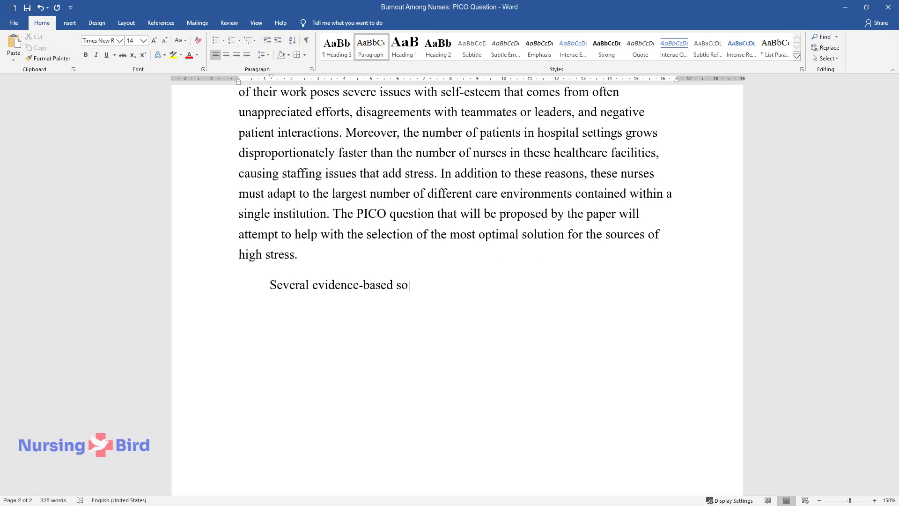
type("lutions present a valid choice for ")
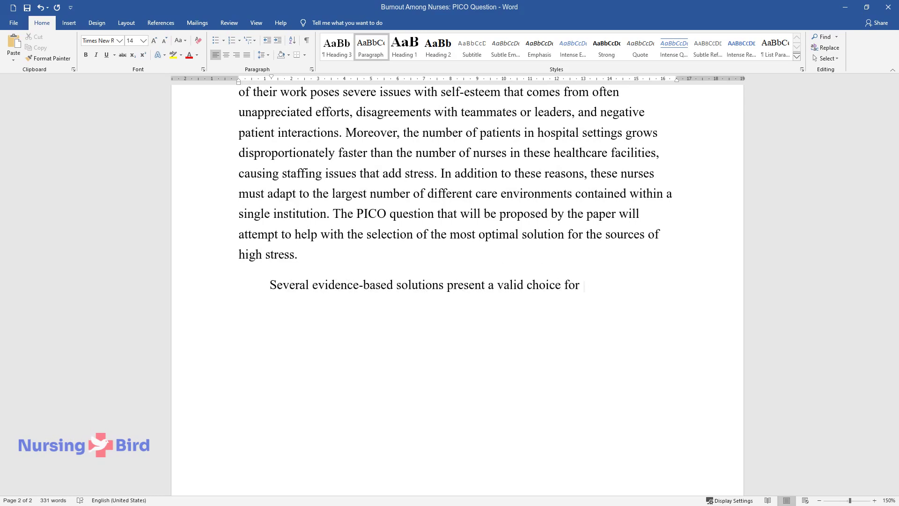
type("hospital nurses w")
type("ho are close to g")
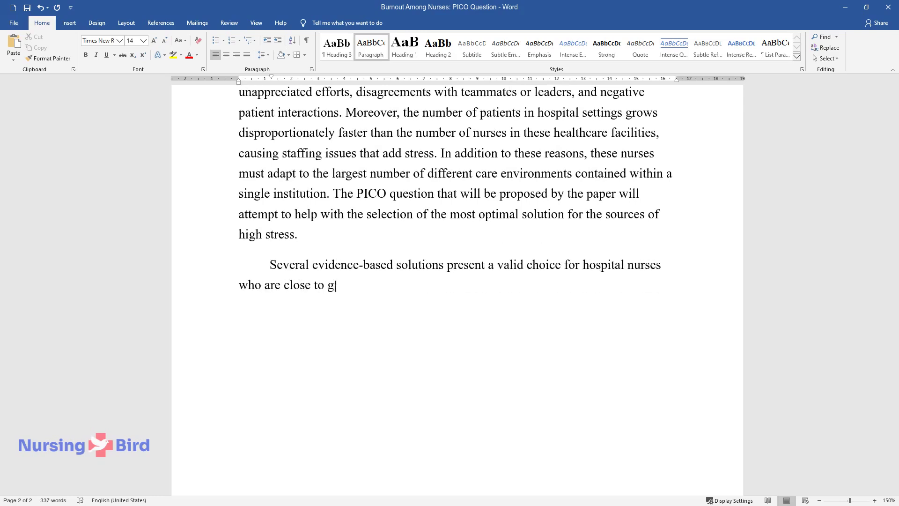
type("etting burned out from work. Many s")
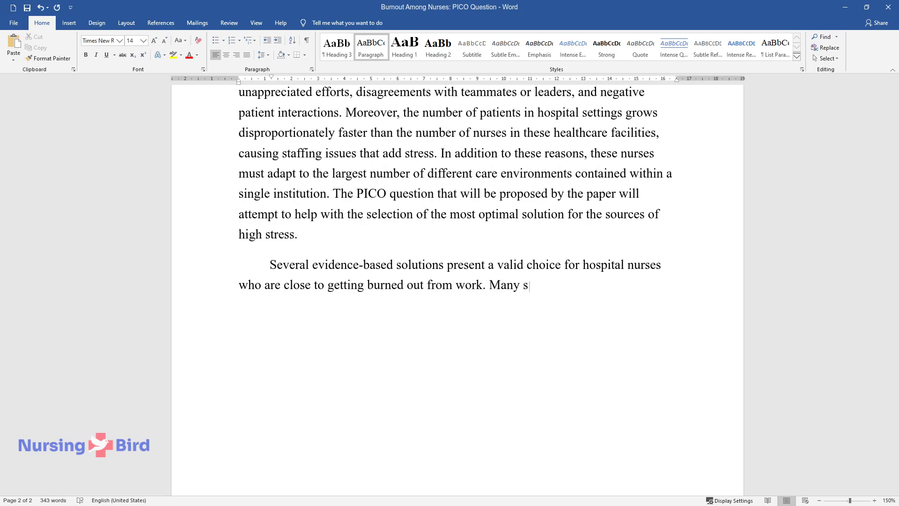
type("olutions deal with the issues described above, although some")
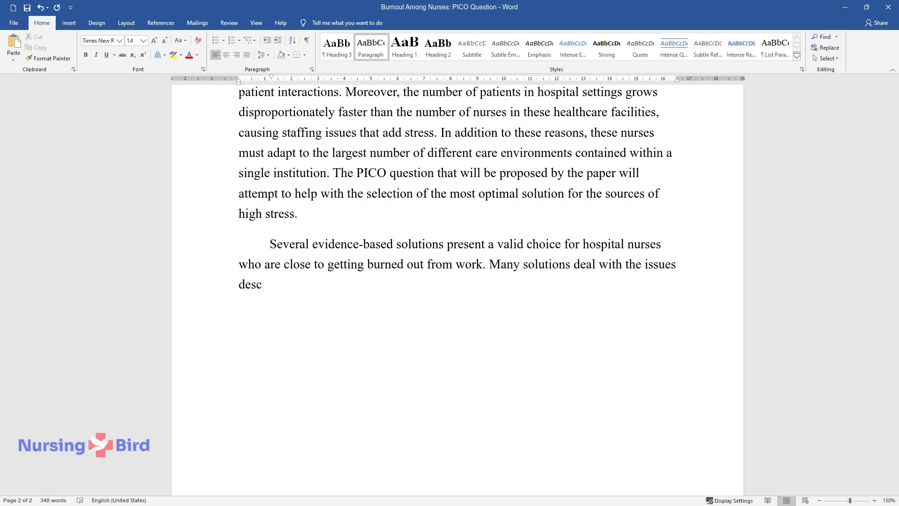
type(" focus on")
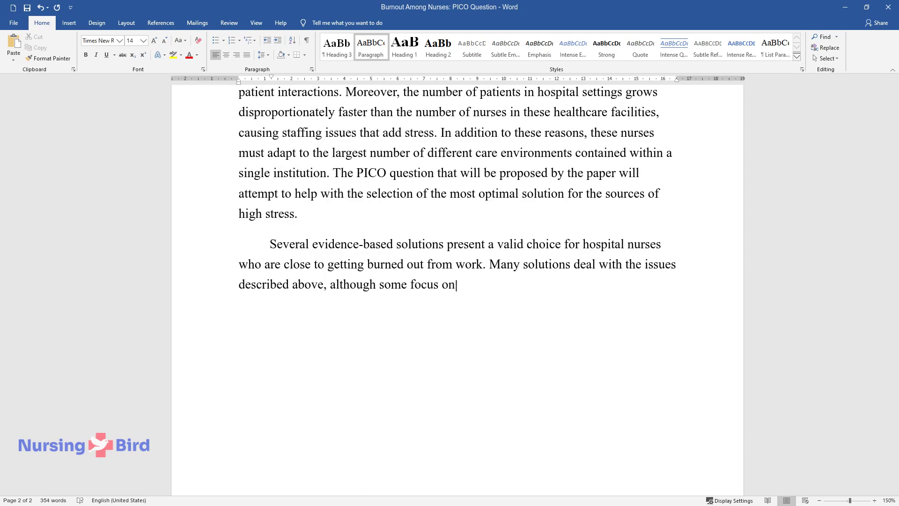
type(" more specific factors. One of the")
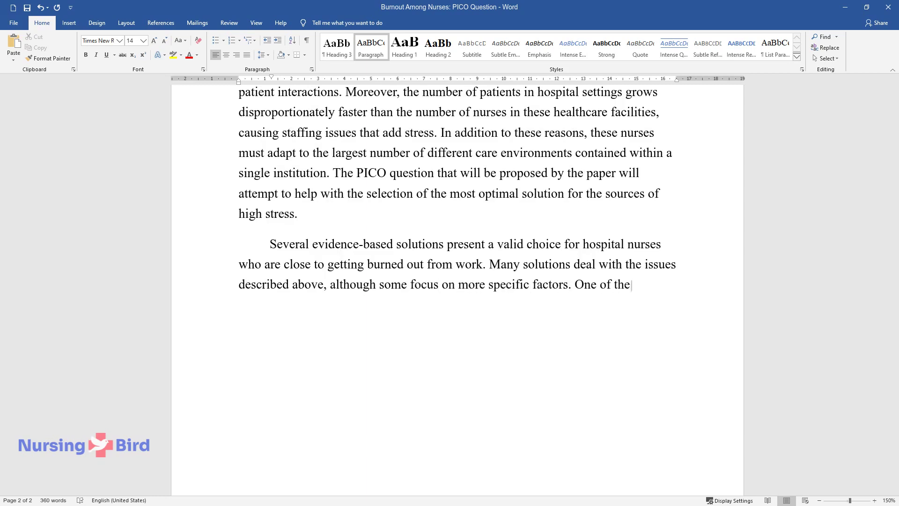
type(" most explored options is social su")
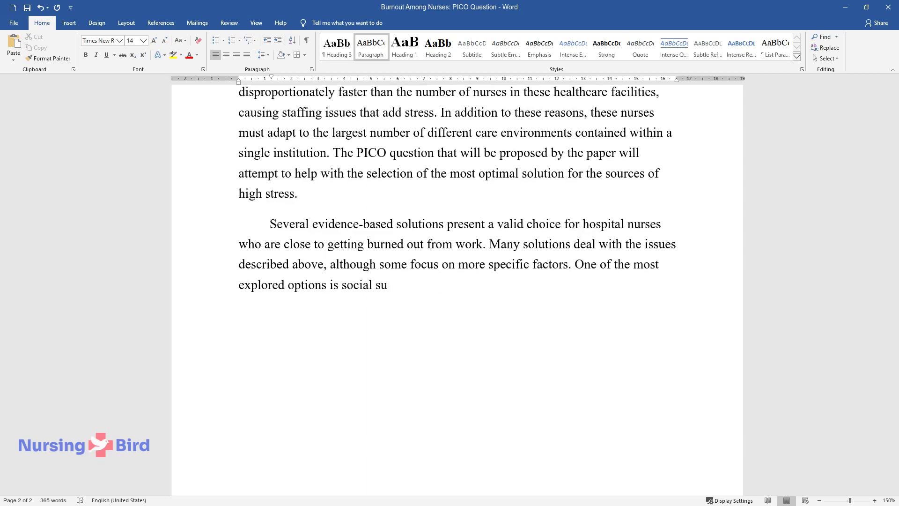
type("pport and stress relief groups org")
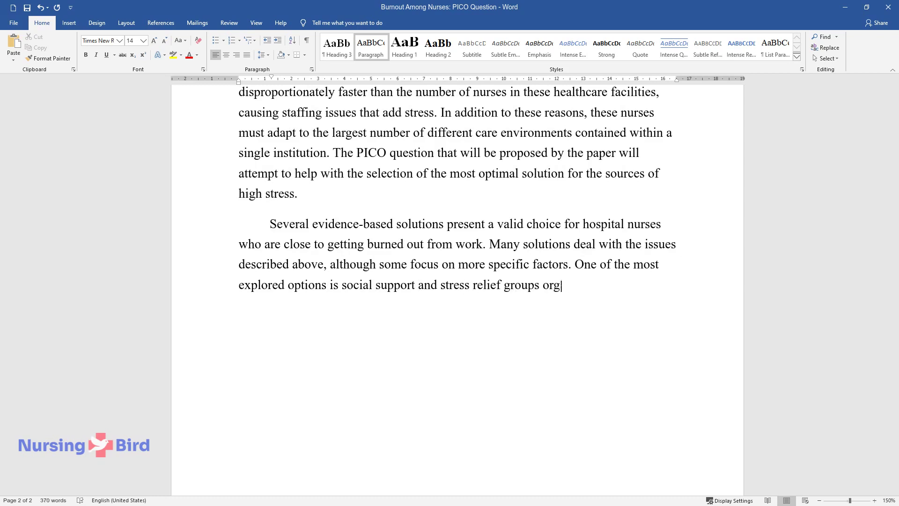
type("anized specifically for nursing personnel. Another p")
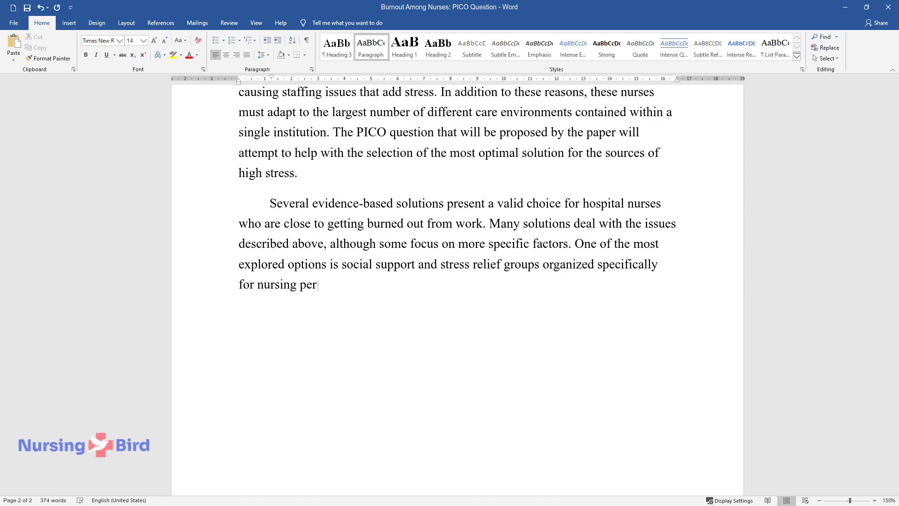
type("opular interventi")
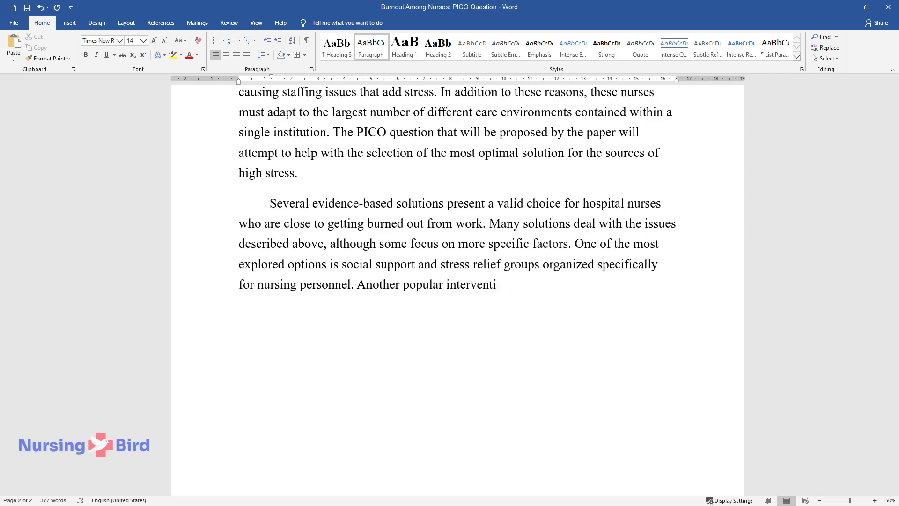
type("on ushers hospitals to create recognition programs f")
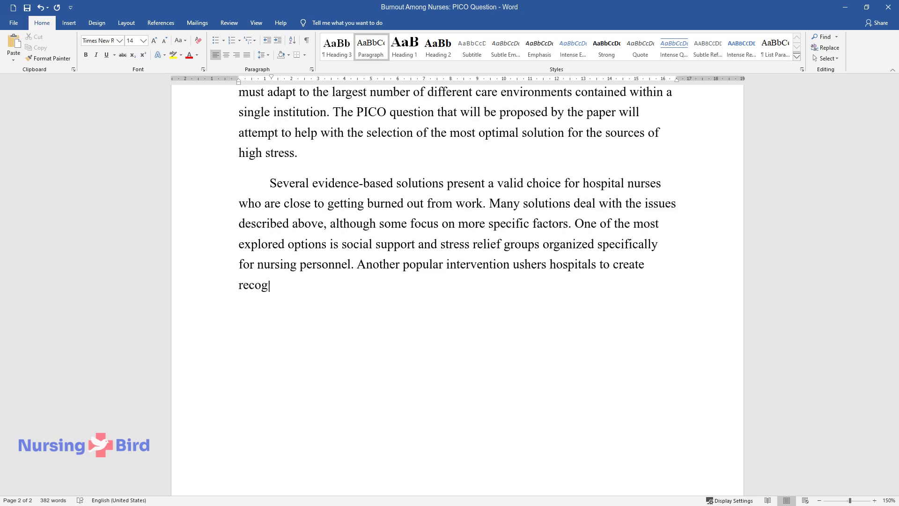
type("or nursing person")
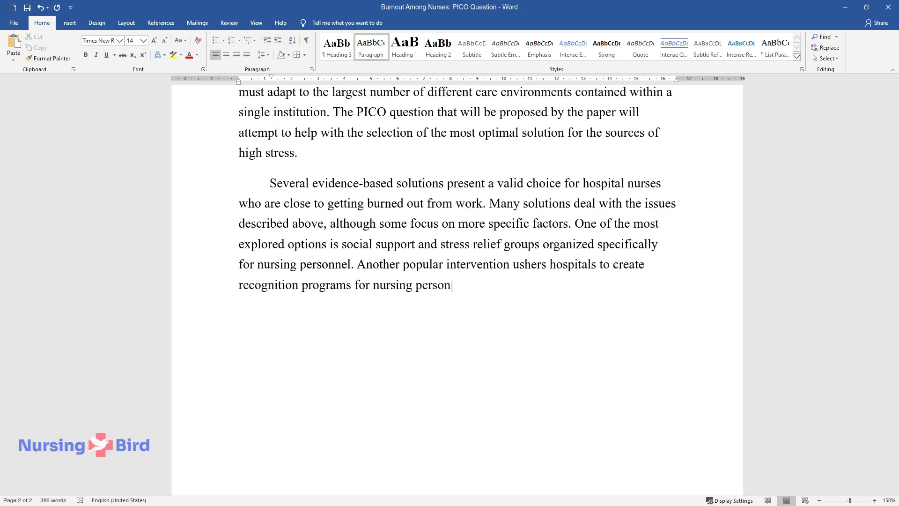
type("nel through various rewards, both m")
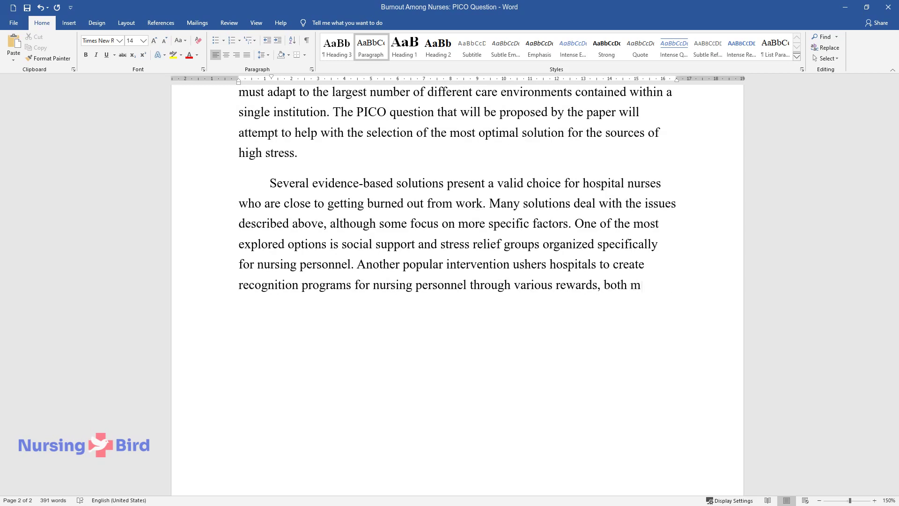
type("onetary and non-monetary. Since teamwork is often listed as a major ")
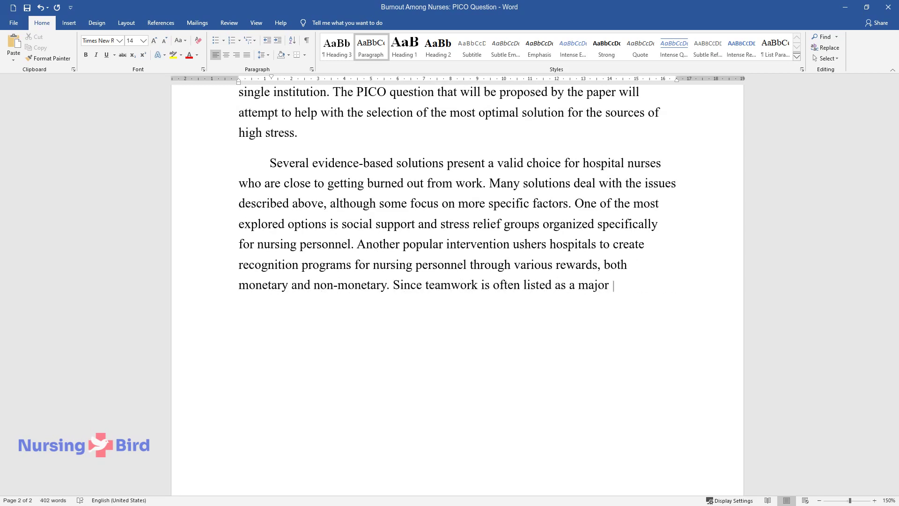
type("source of stress, its resolution is")
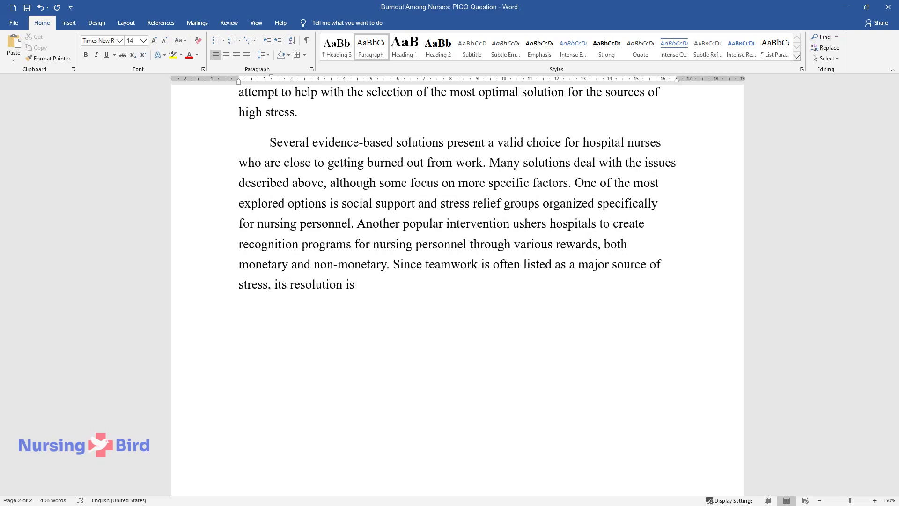
type(" also prioritized by some proposed")
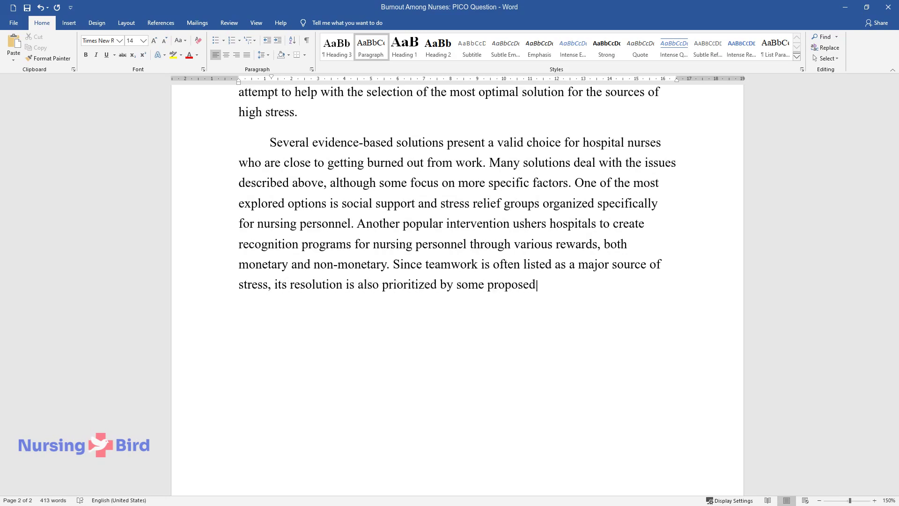
type(" interventions through innovative leadership strateg")
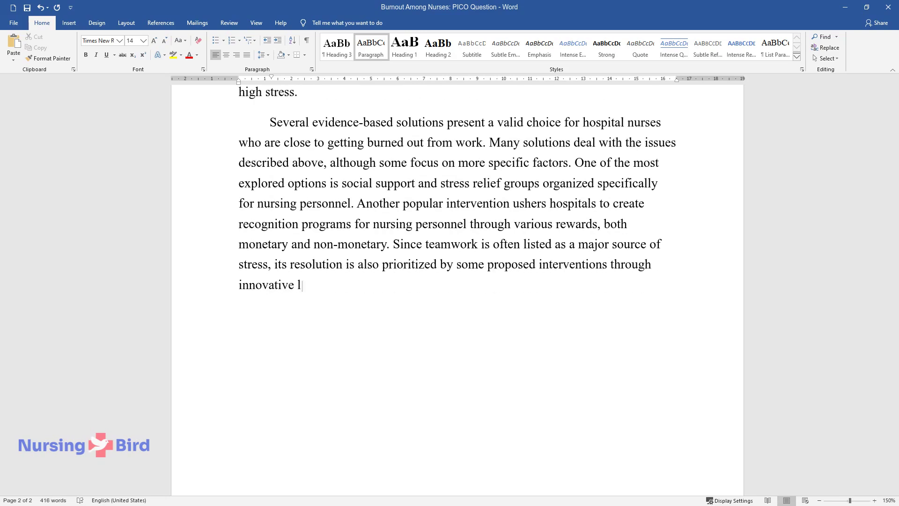
type("ies or exercises ")
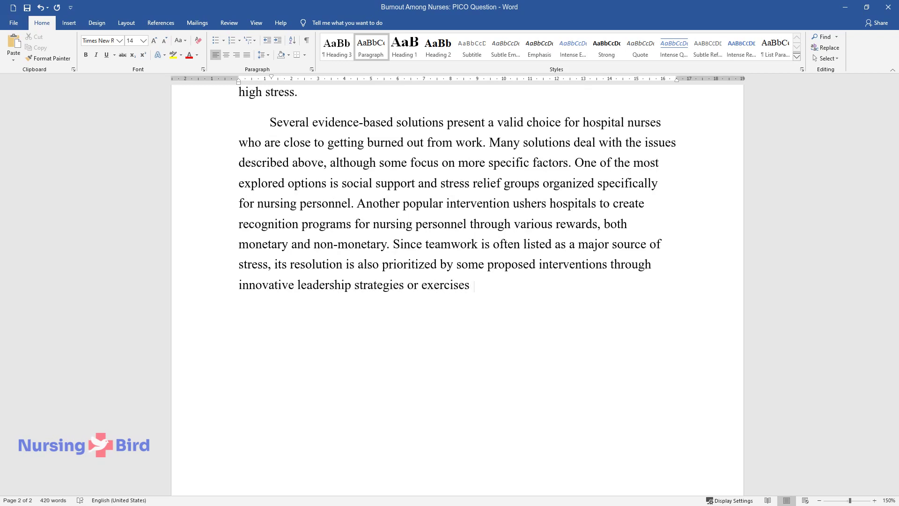
type("focused on improving collaboration.")
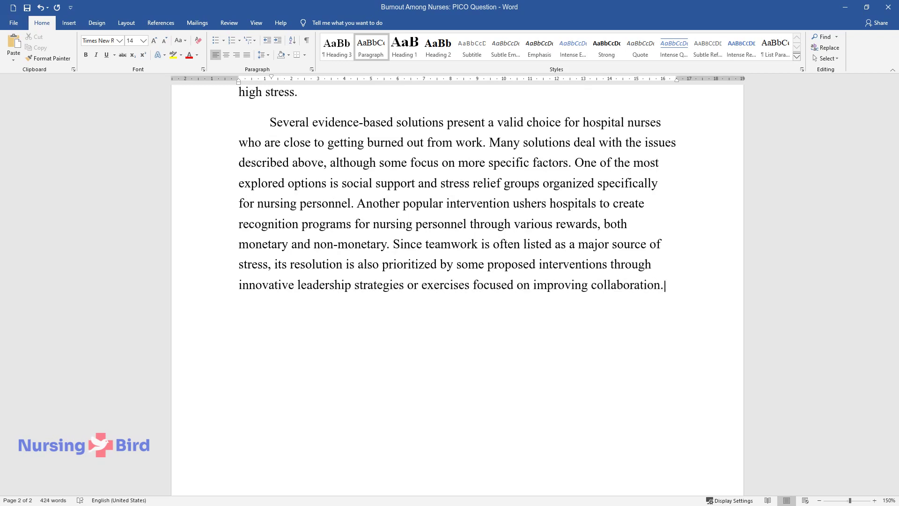
type(" The change of perceptions on stre")
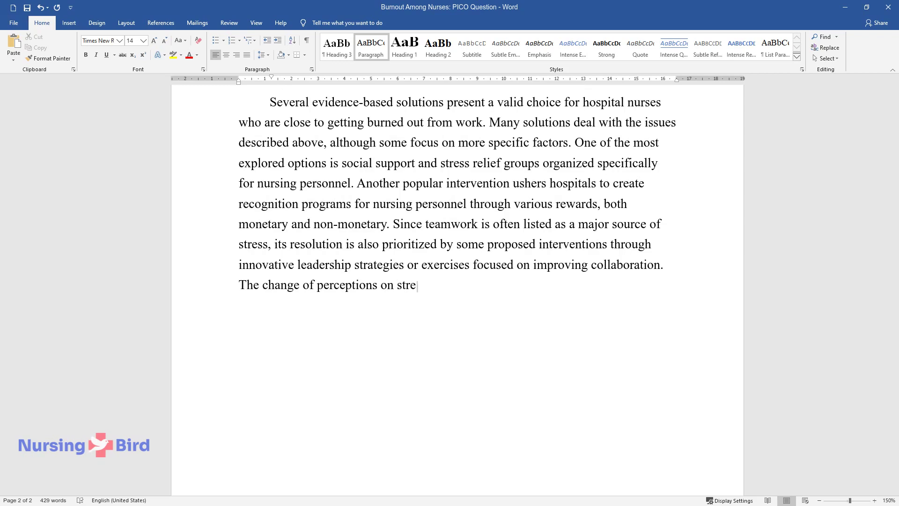
type("ssful situations is the additional")
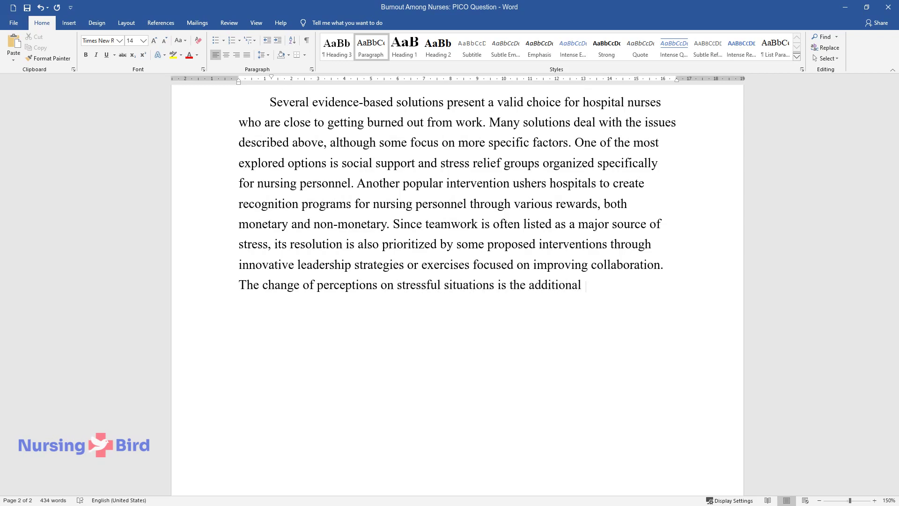
type("focus of several interventions tha")
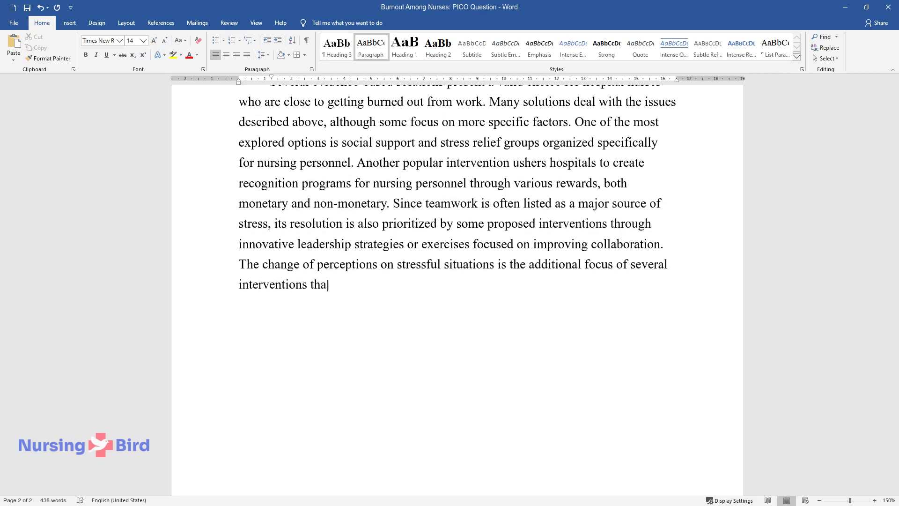
type("t propose self-management through p")
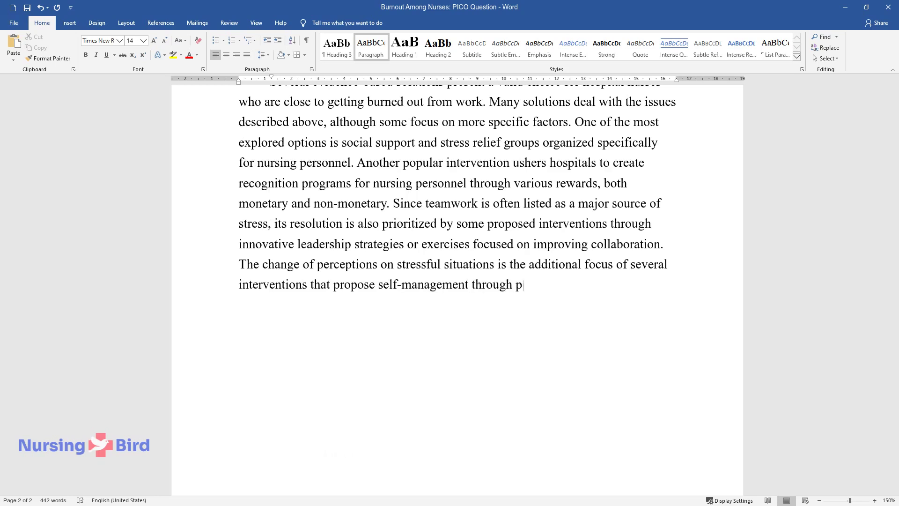
type("ersonal exercises and meditation. Social support pro")
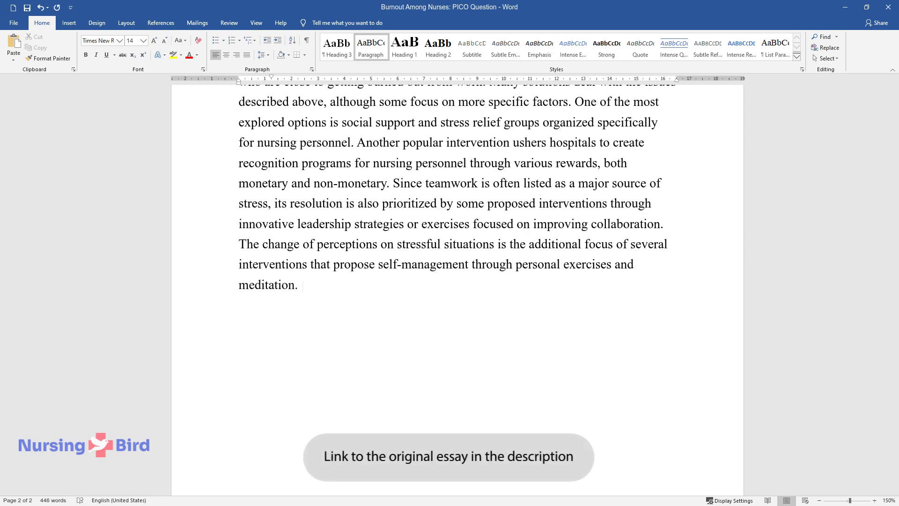
type("grams that are co")
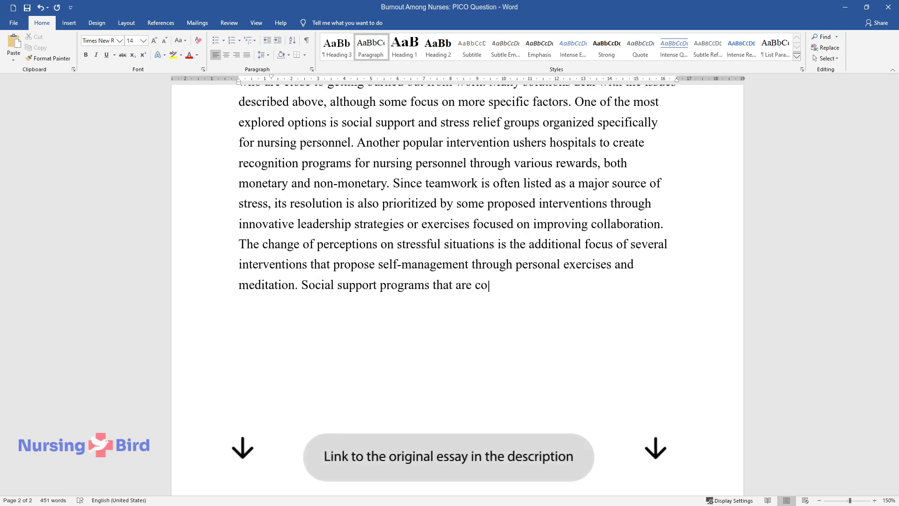
type("ntained within a single hospital a")
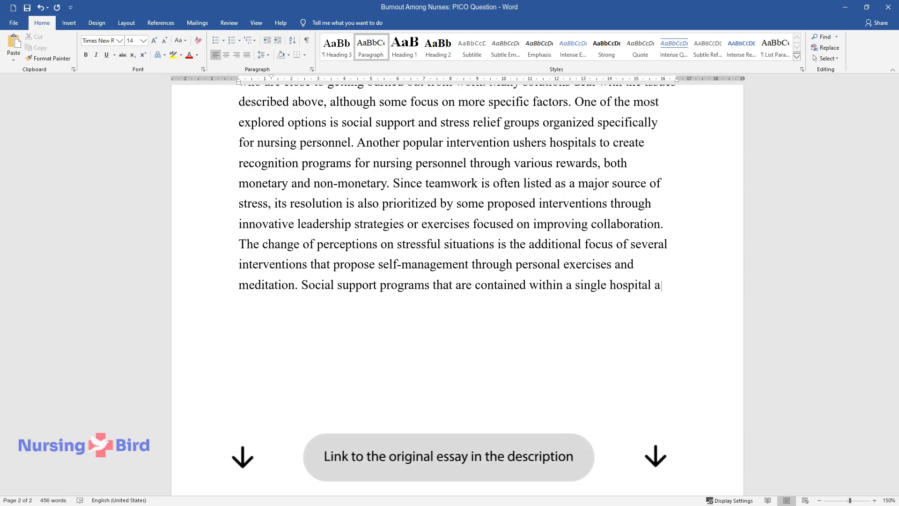
type("nd do not invite people who do not ")
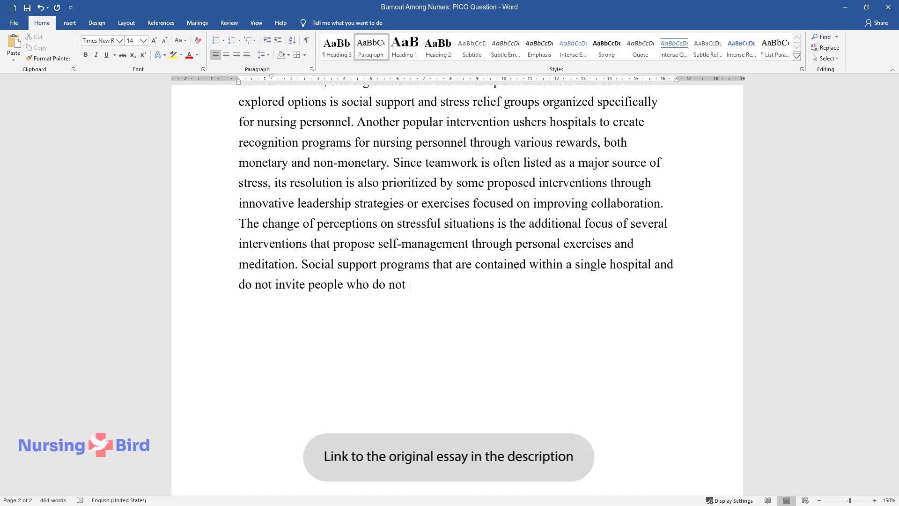
type("share similar experiences present ")
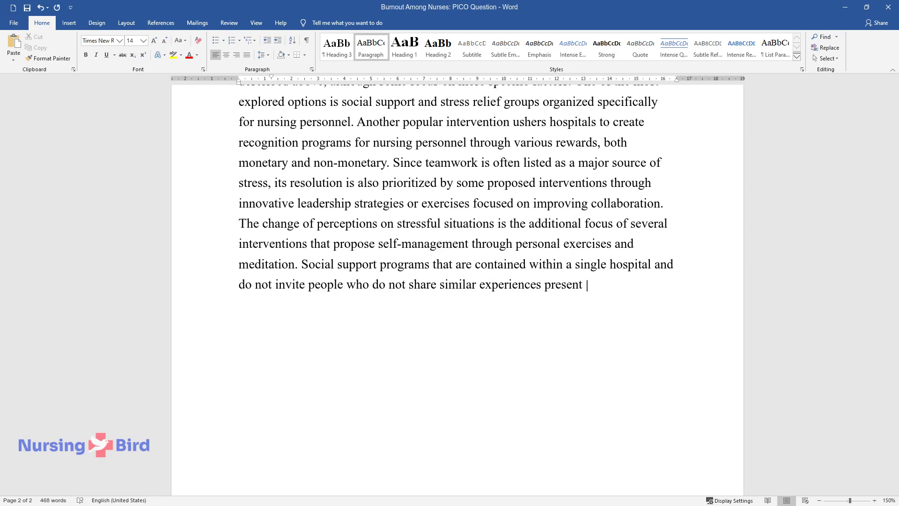
type("the best opportunity for stress rel")
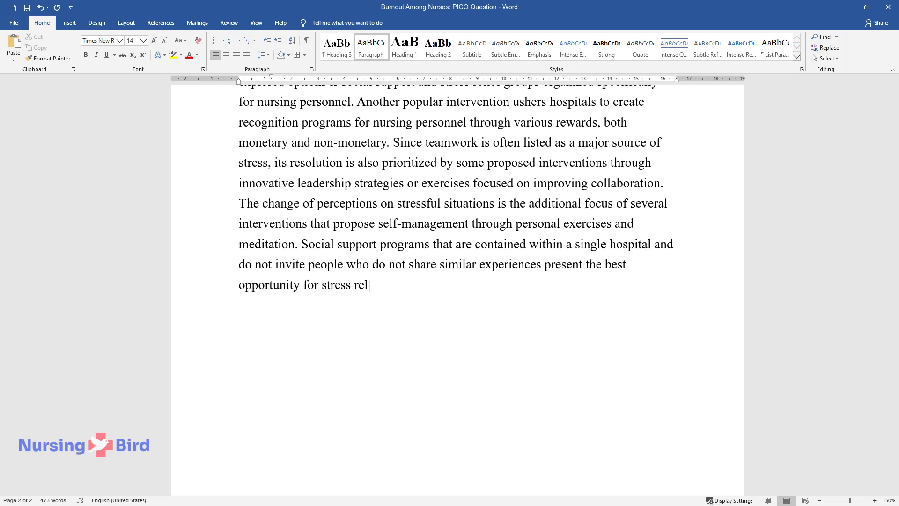
type("ief due to their efficiency. This")
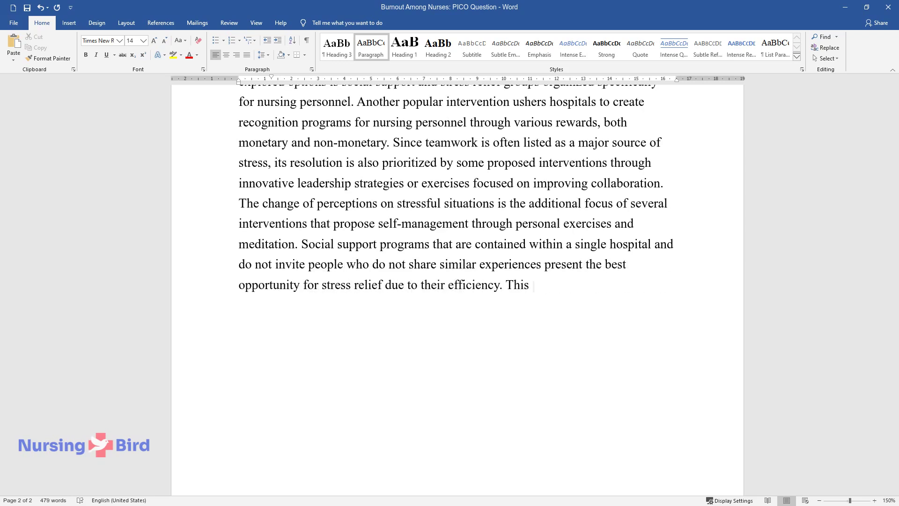
type(" intervention will serve as an inte")
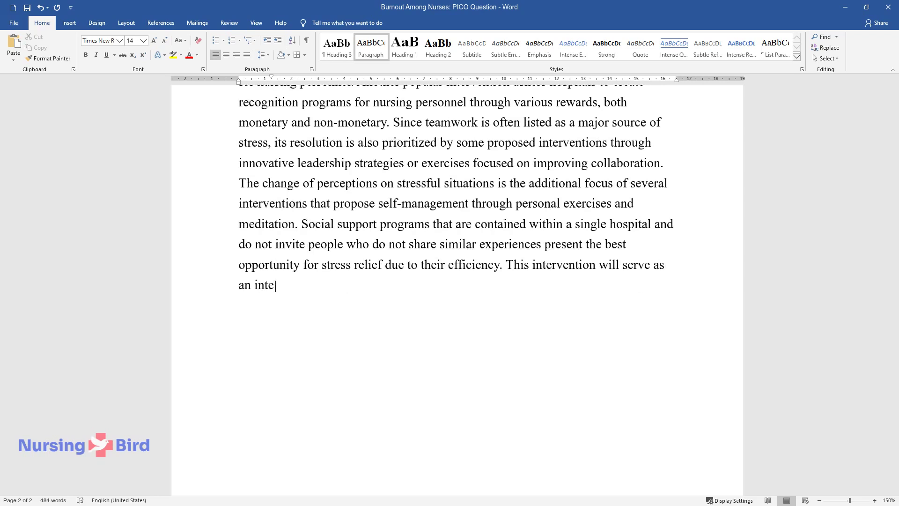
type("nded intervention for this PICO que")
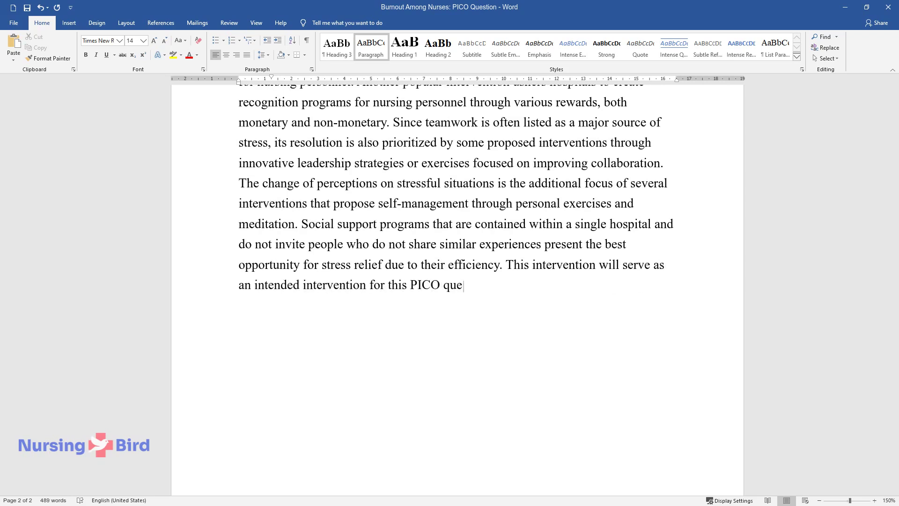
type("stion.")
key("Return")
- Write the findings paragraph contrasting achievement recognition with teamwork-oriented stress solutions, ending '…relies on more general problems.'
type("Findings ")
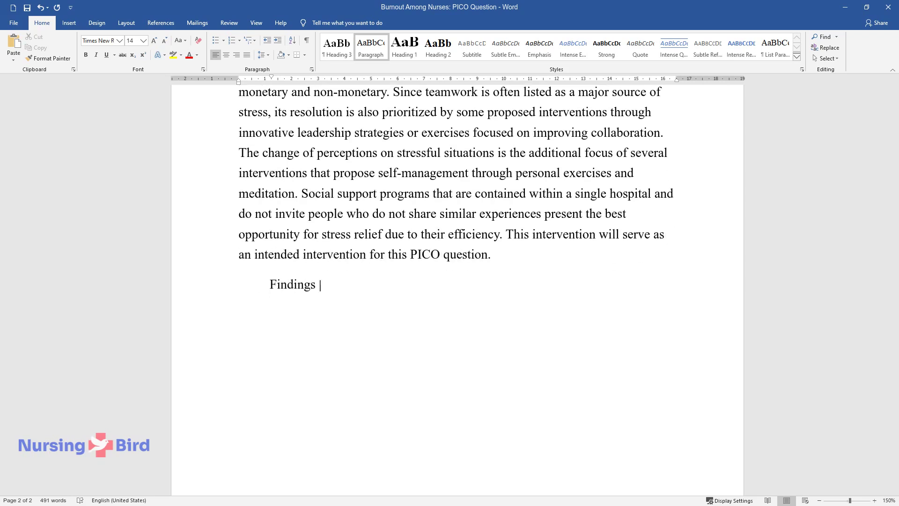
type("suggest that high levels of stress ")
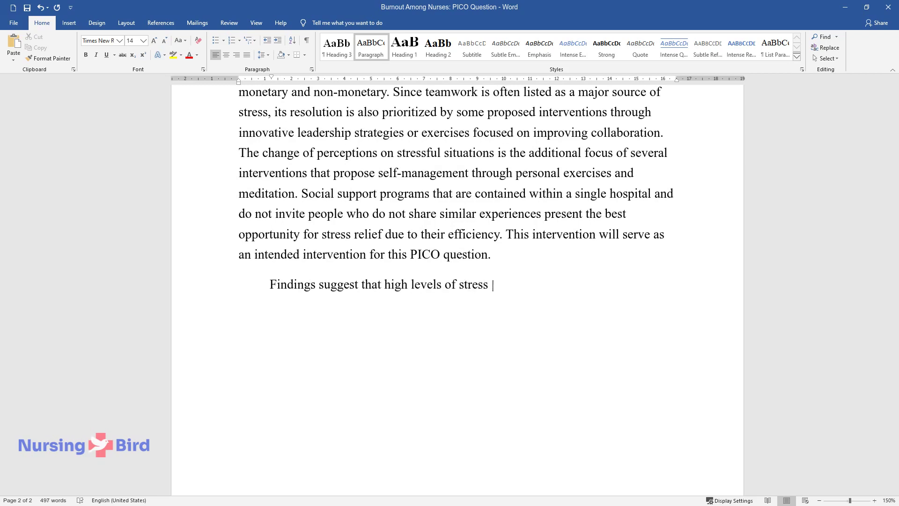
type("are detrimental to the quality of ca")
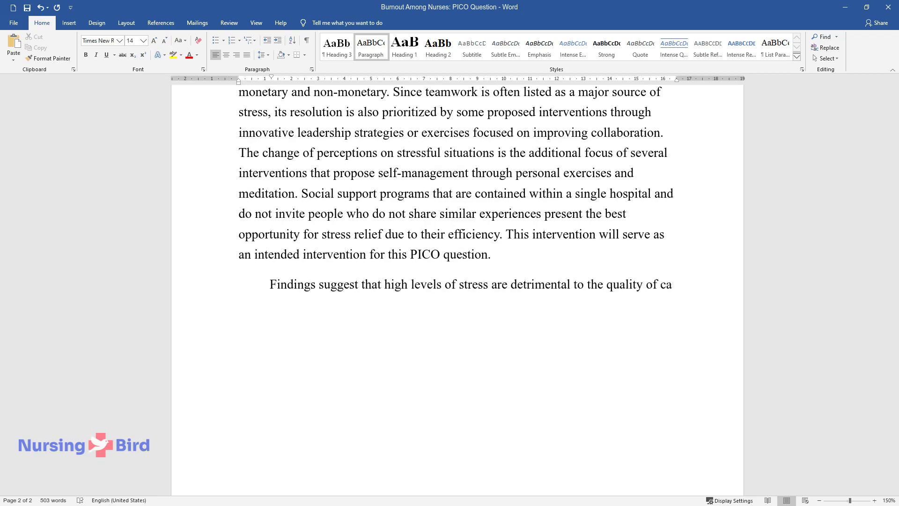
type("re, and it may be difficult to pick ")
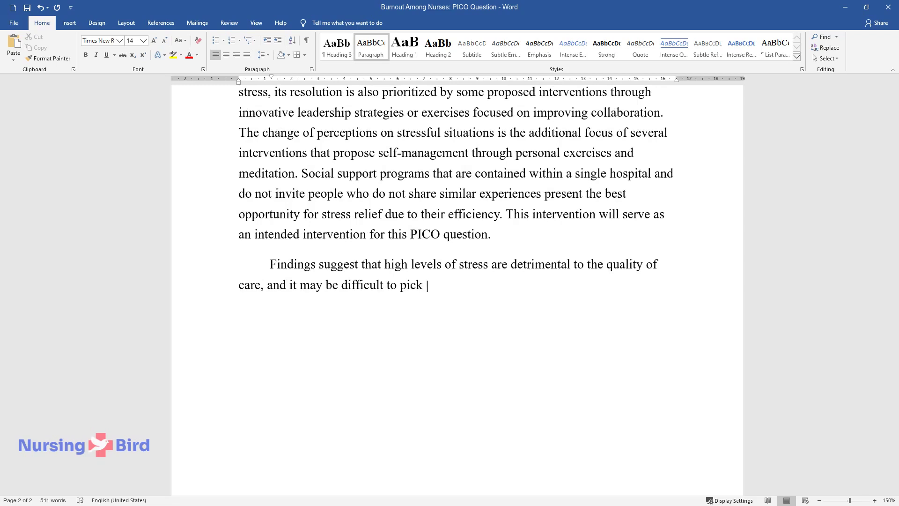
type("the optimal program that helps with")
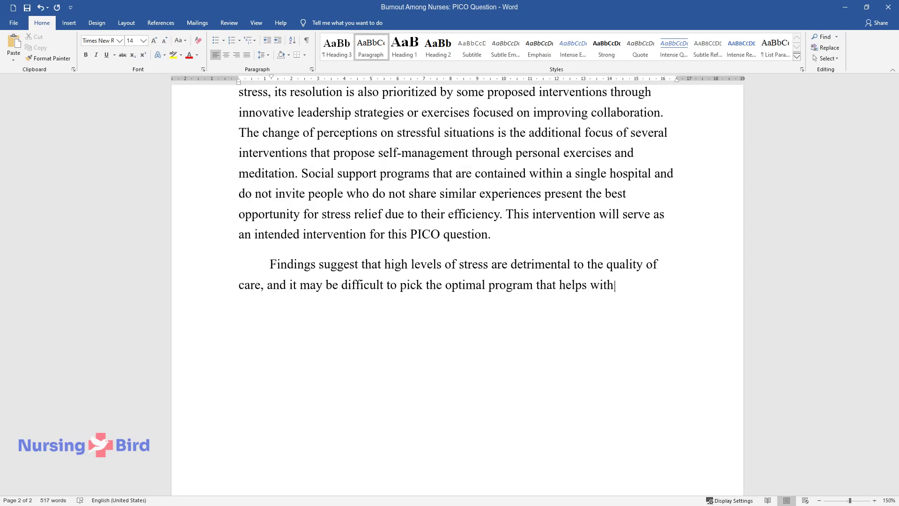
type(" their reduction. In relevance to the PICO qu")
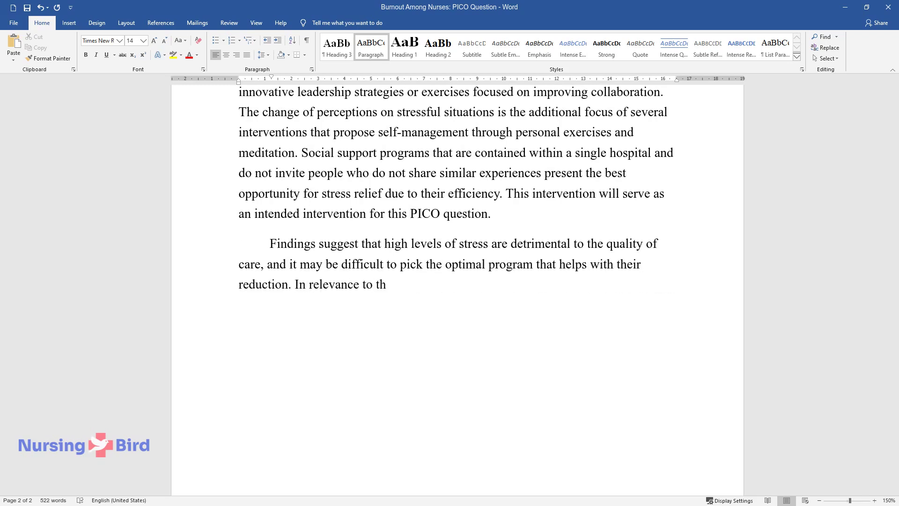
type("estion, the evidence explor")
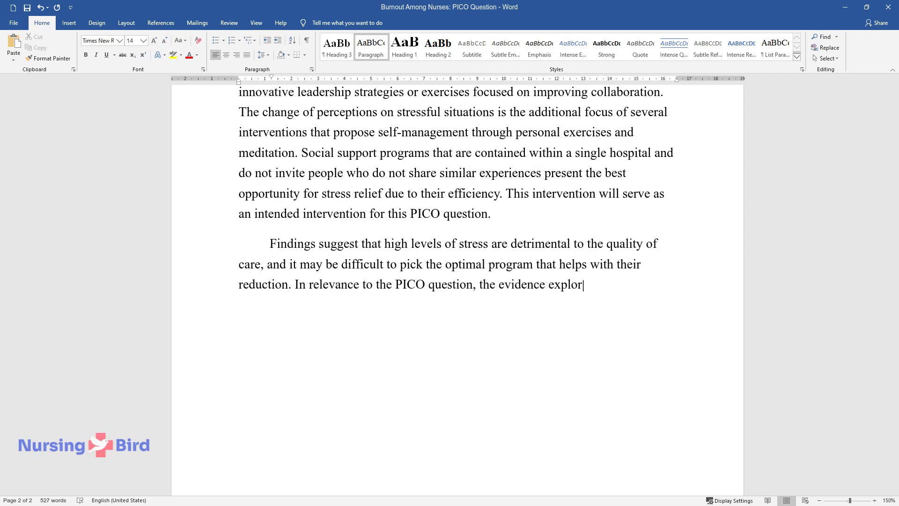
type("ed in this paper presents a dire nec")
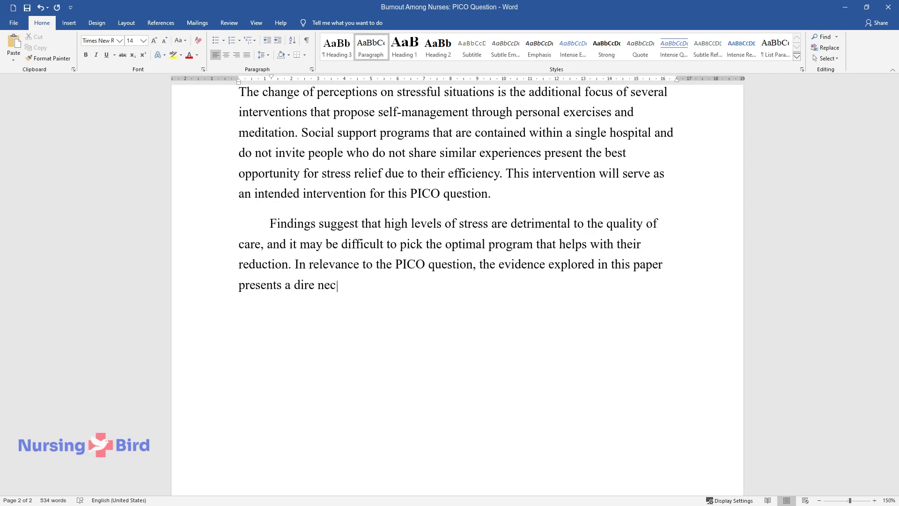
type("essity to choose the most efficient")
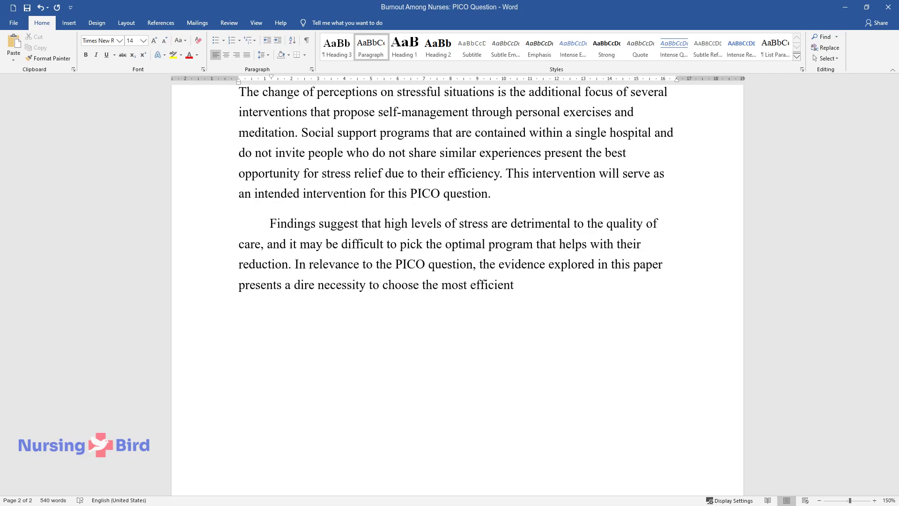
type(" method of reducing stress among the")
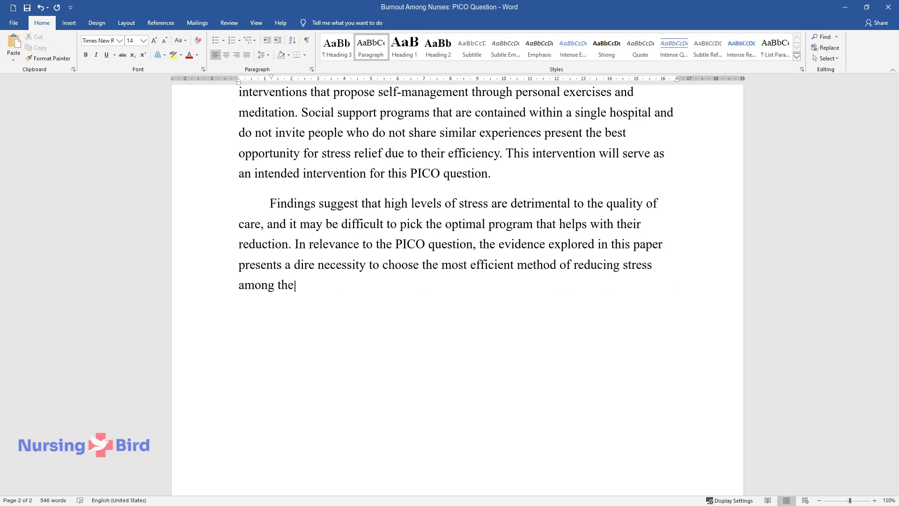
type(" target population. The outlined int")
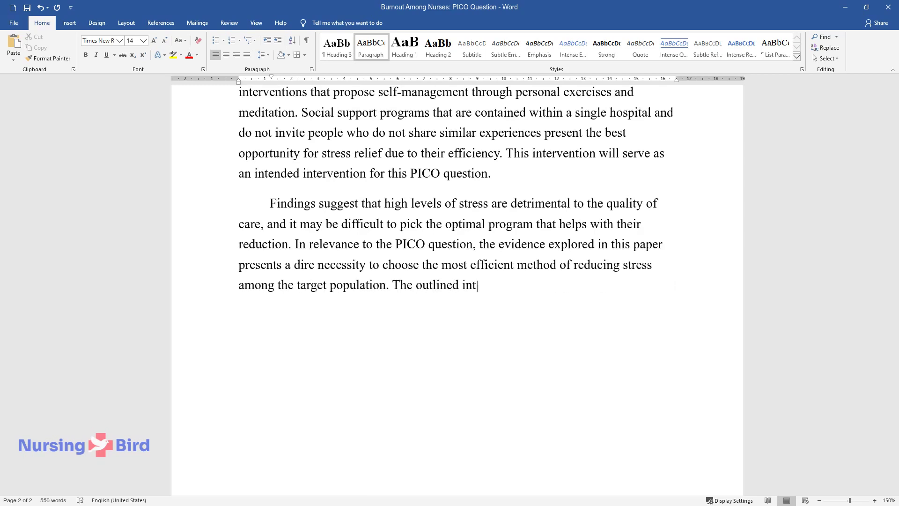
type("erventions differ in their efficien")
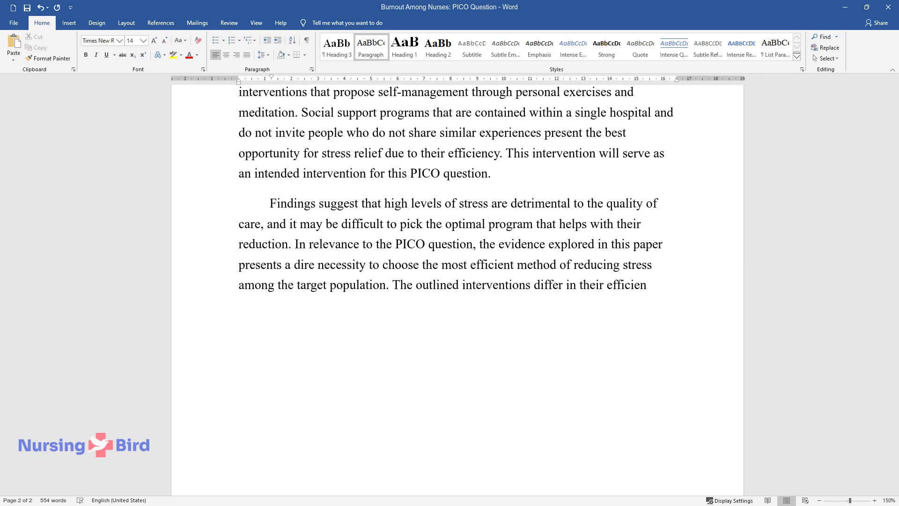
type("cy and scope, requiring further inve")
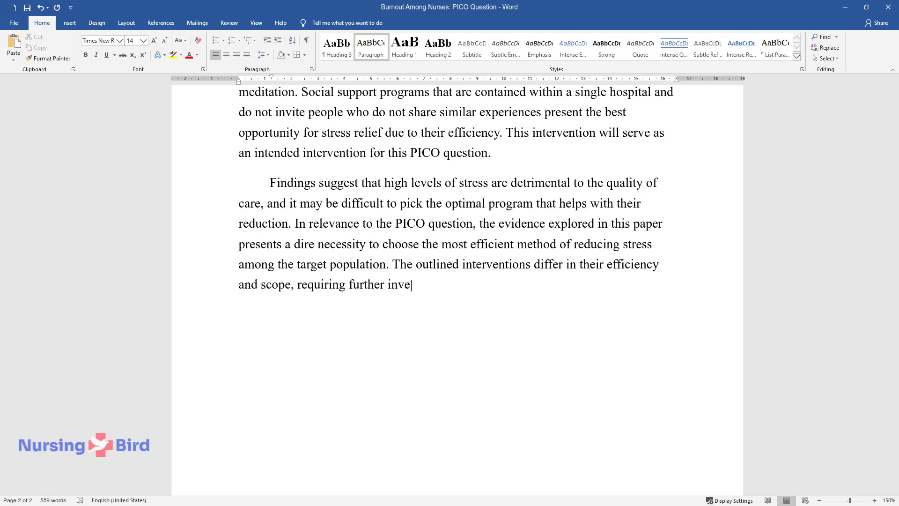
type("stigation to ensure that there are n")
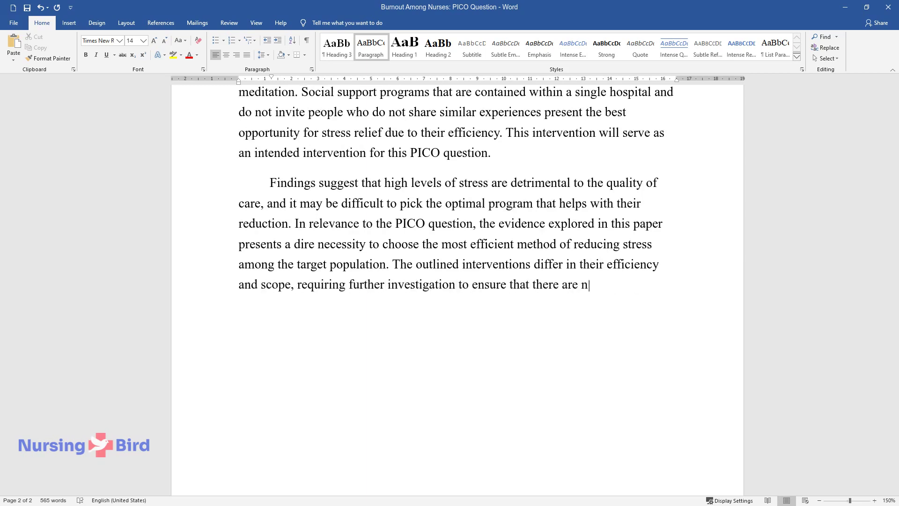
type("o missed factors or opportunities fo")
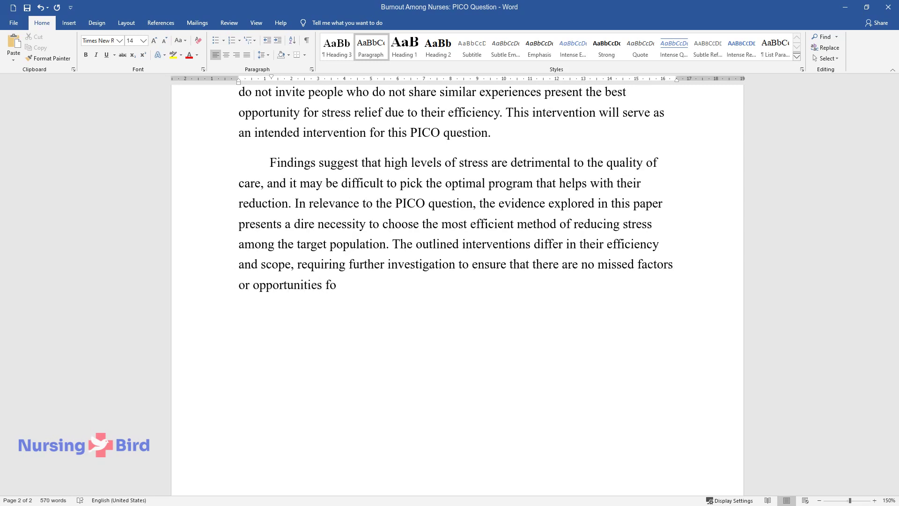
type("r improvement. Recognition of achie")
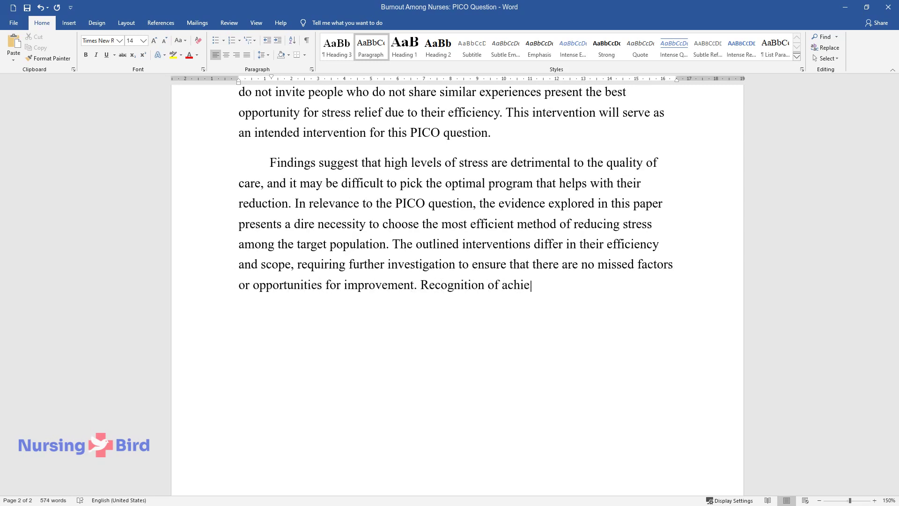
type("vements can decrease job dissatisfac")
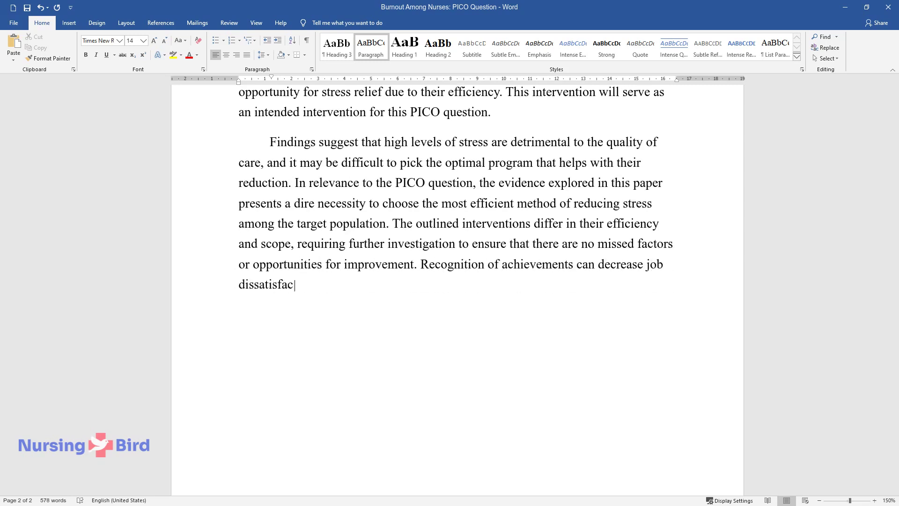
type("tion, yet it also introduces additio")
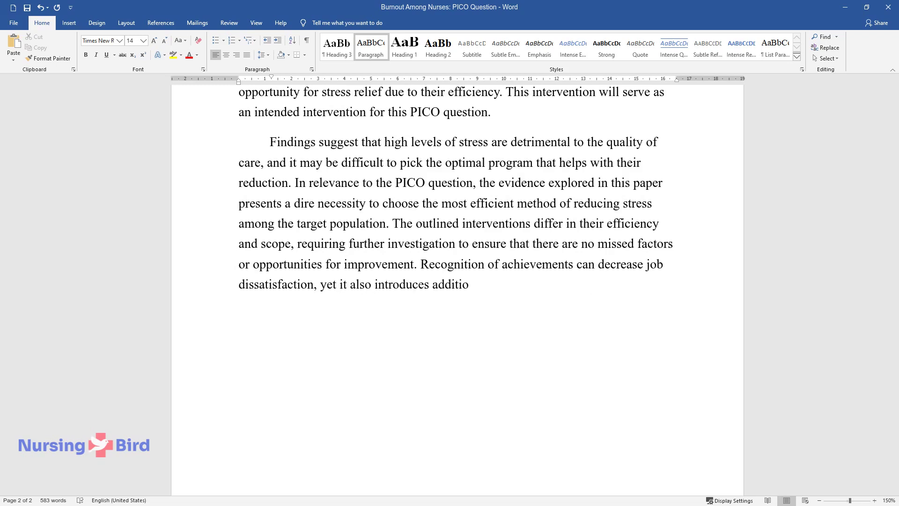
type("nal adverse factors, such as compet")
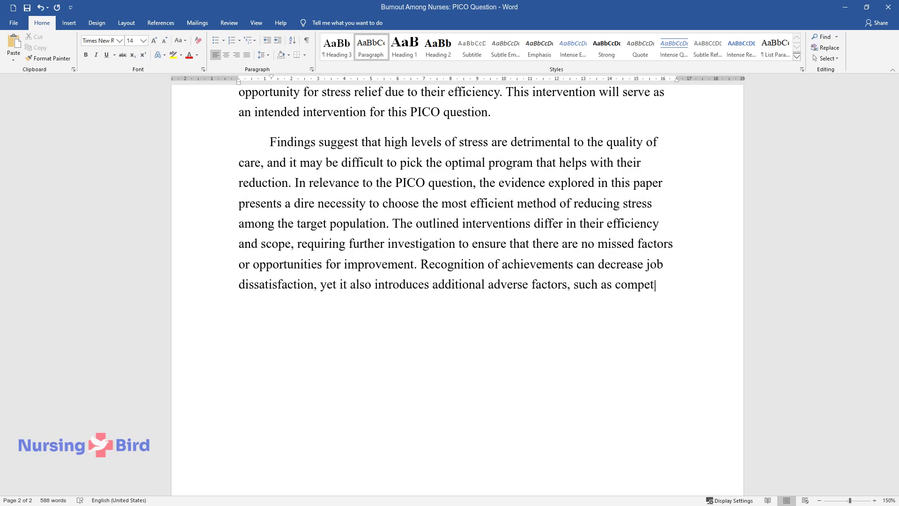
type("ition, while it also does not addres")
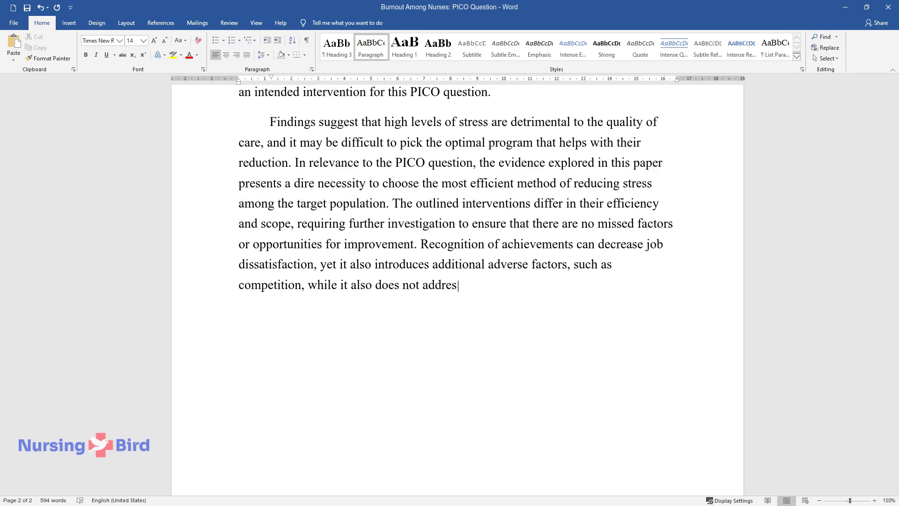
type("s teamwork adequately. In turn, team")
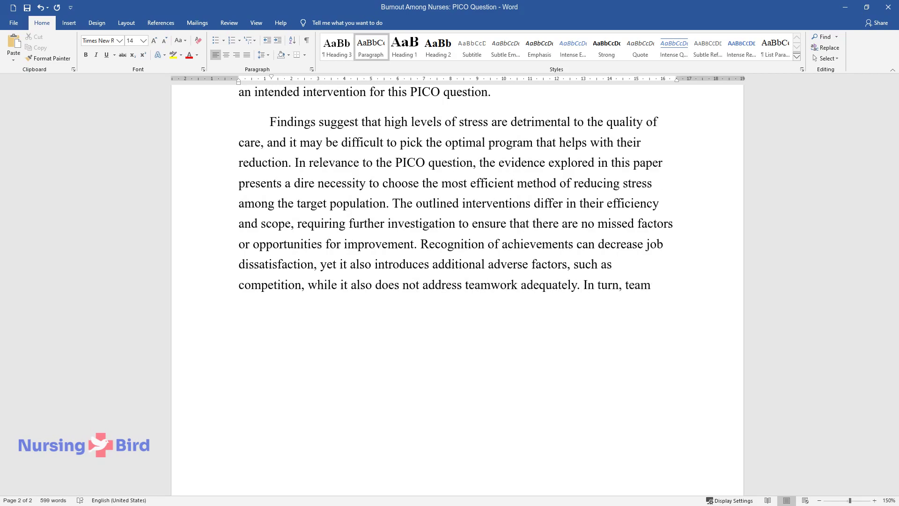
type("work-oriented solutions can help wit")
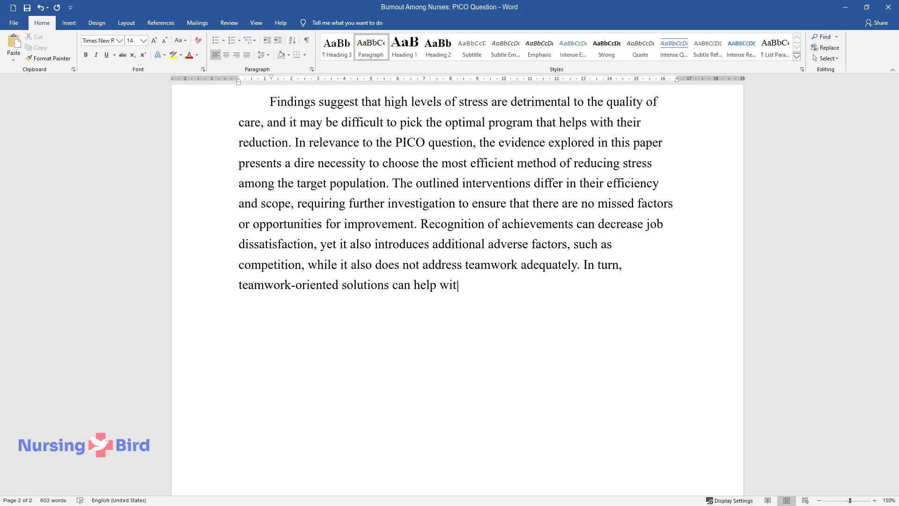
type("h stress reduction by improving the")
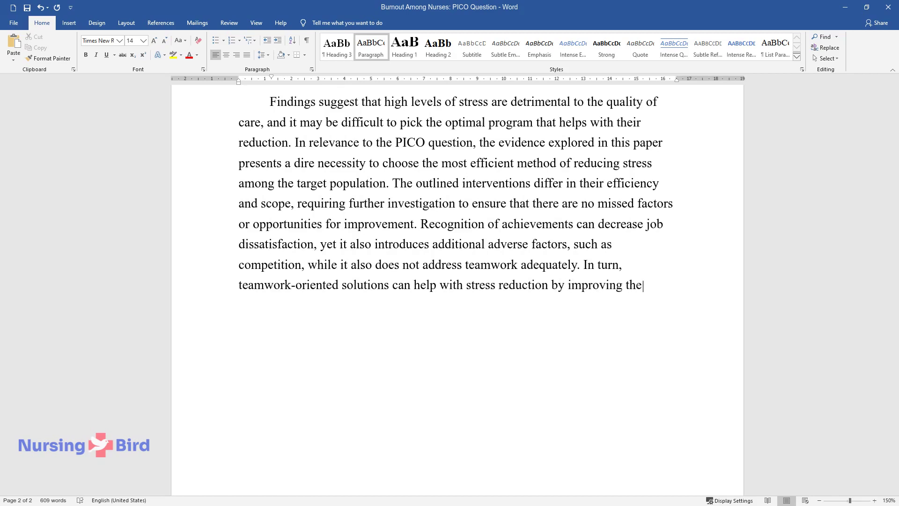
type(" work environment, but there are str")
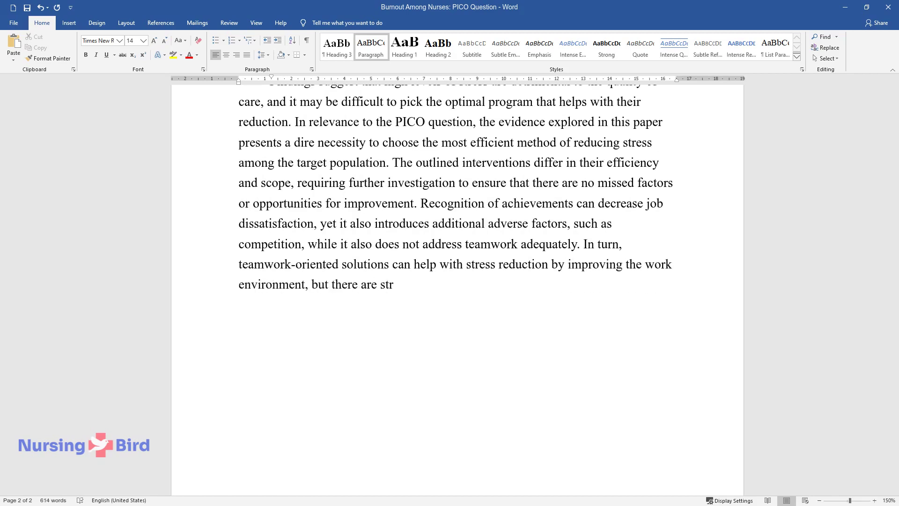
type("ess sources outside of nursing personnel that will remain exclu")
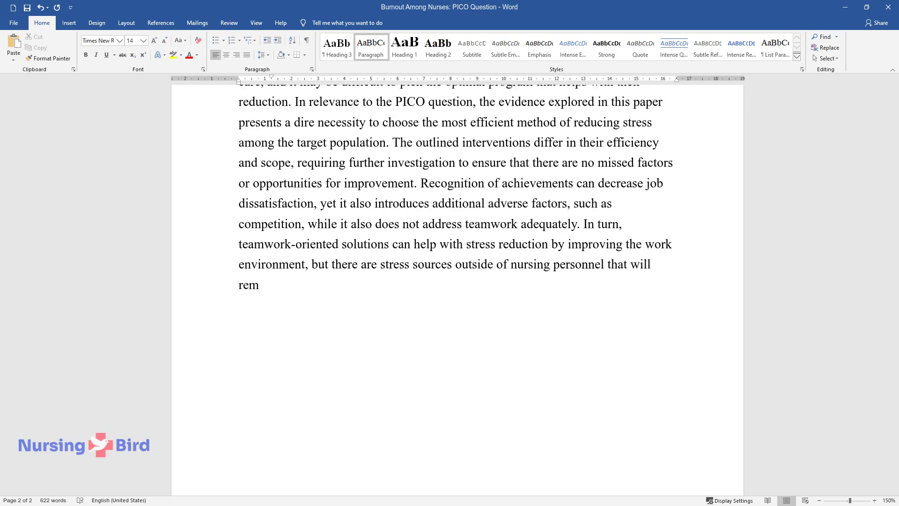
type("ded by this approach. The ")
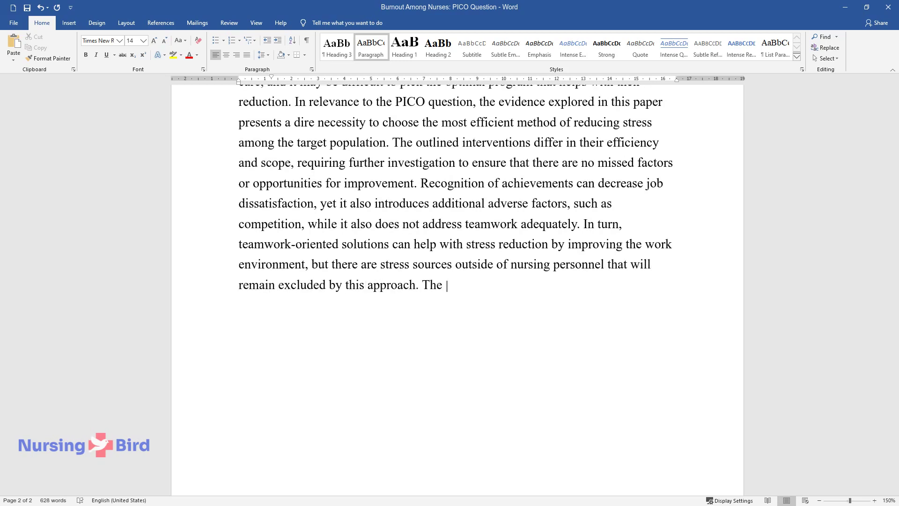
type("choice of intervention for this ques")
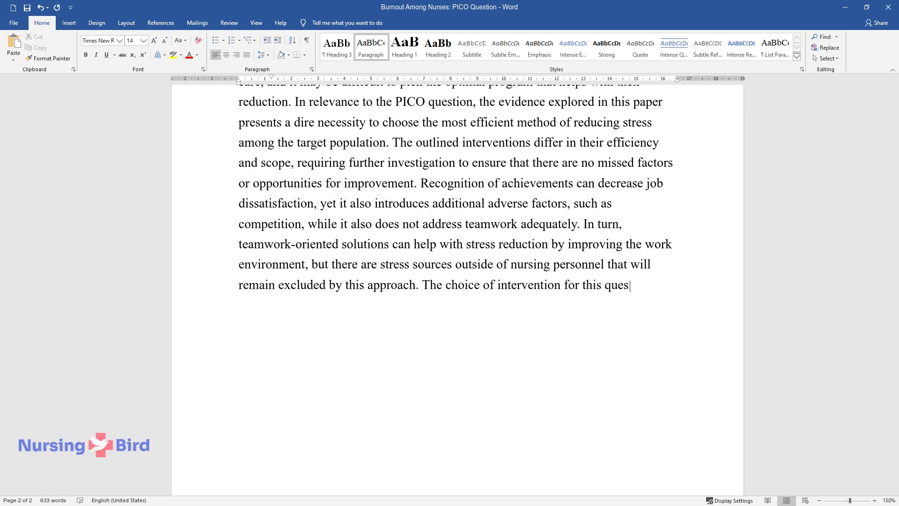
type("tion relies on more general problems.")
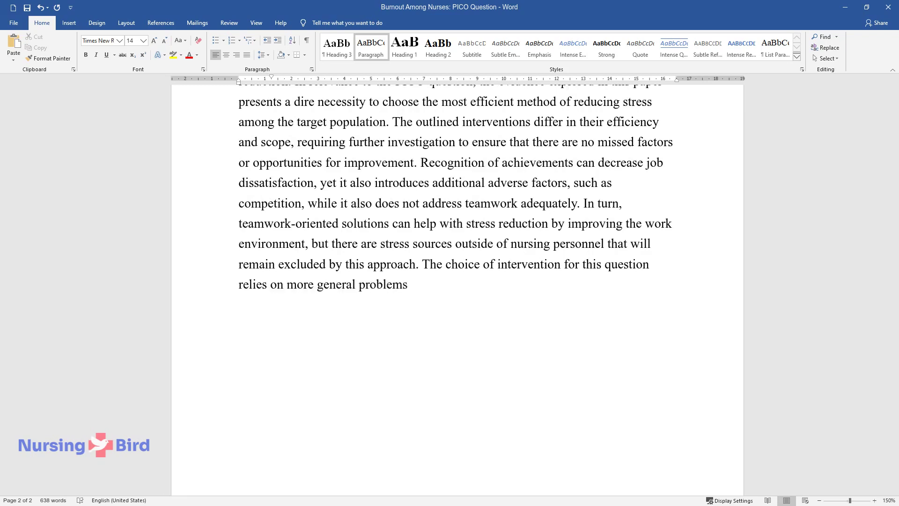
key("Return")
- Add the 'Some issues…' paragraph, ending '…it is expected that it will increase as well.'
type("Some issues ar")
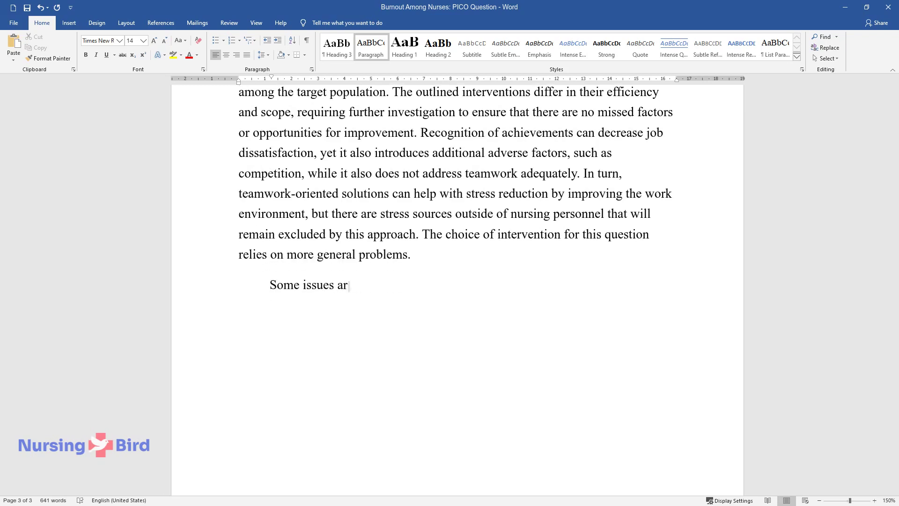
type("e expected to be resolved at least partially by the proposed interv")
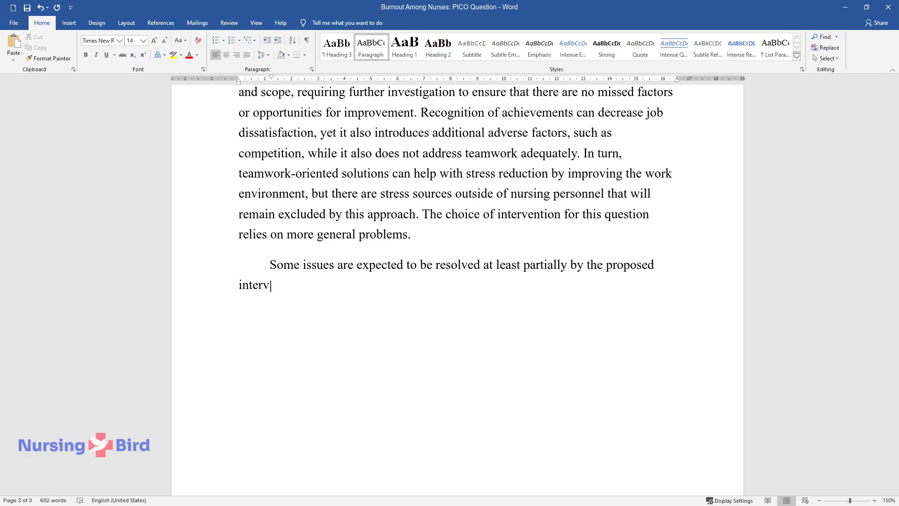
type("ention. The focus of the interven")
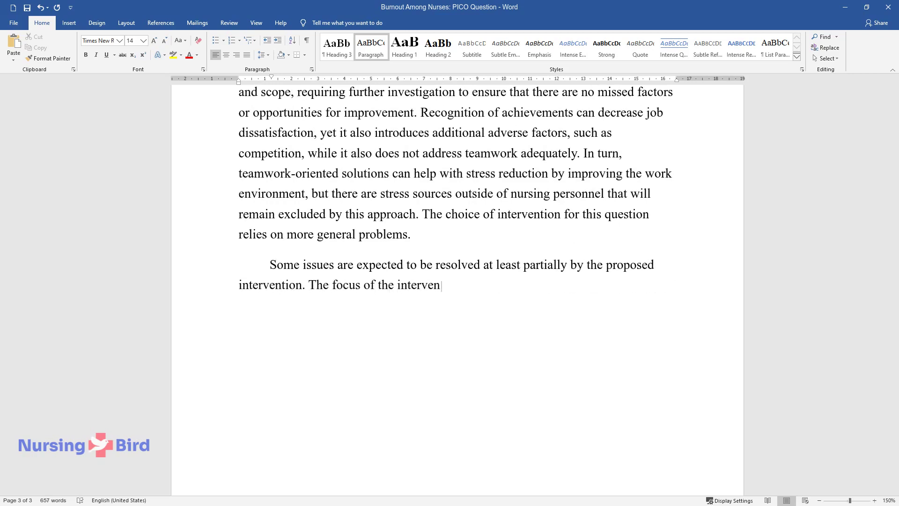
type("tion among the chosen population ")
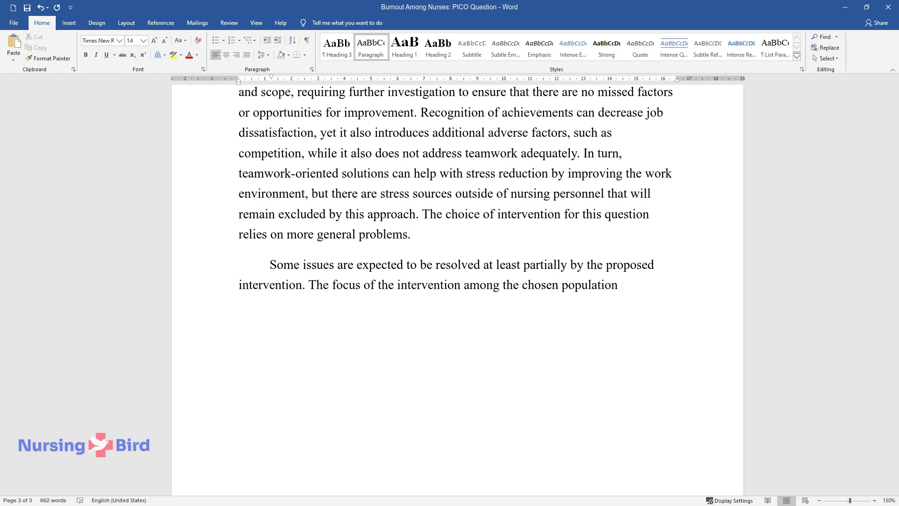
type("is to reduce stress. Howe")
type("ver, oth")
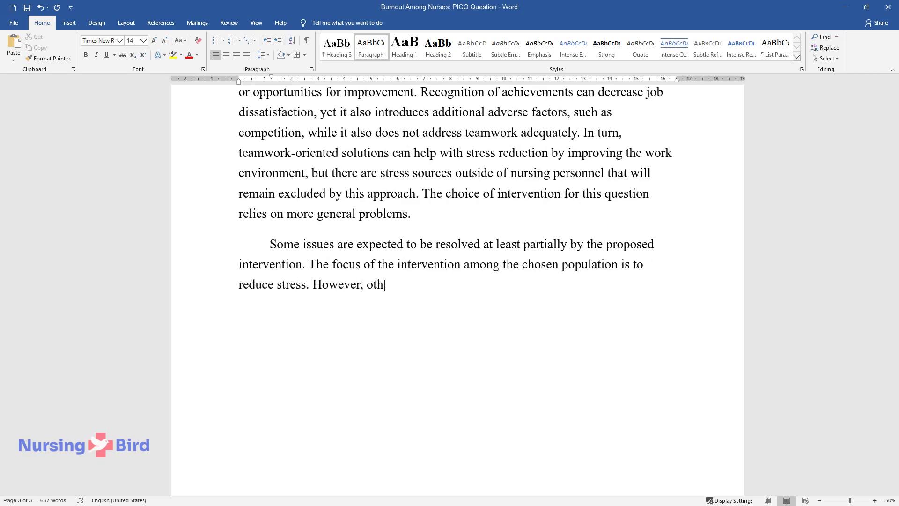
type("er problems within that setting ca")
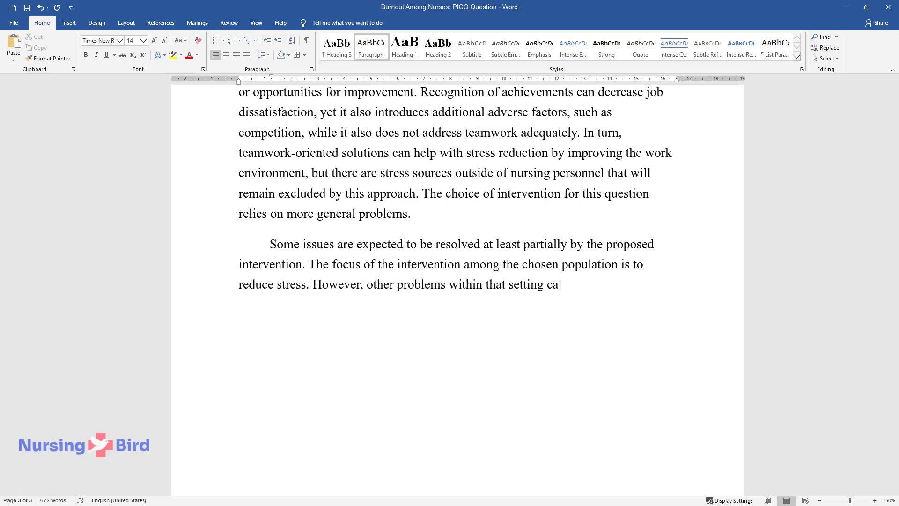
type("n be resolved alongside h")
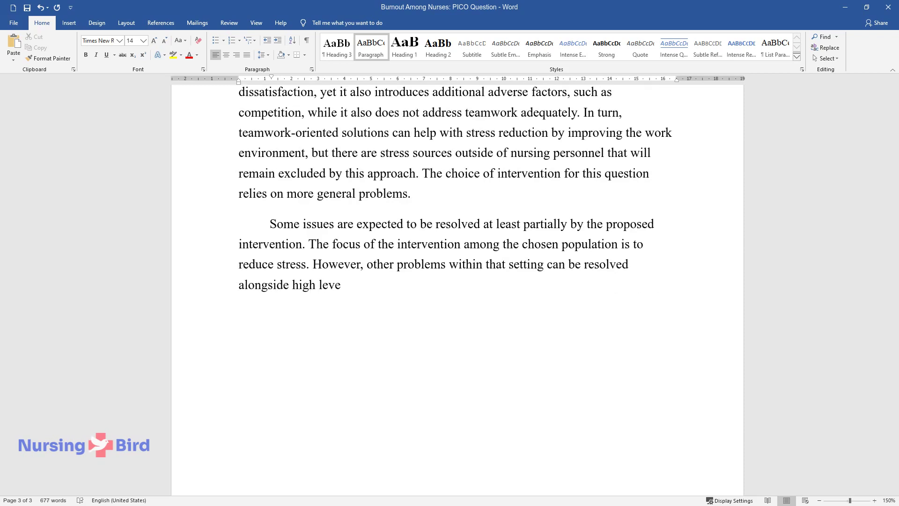
type("igh levels of stress. By creating local gr")
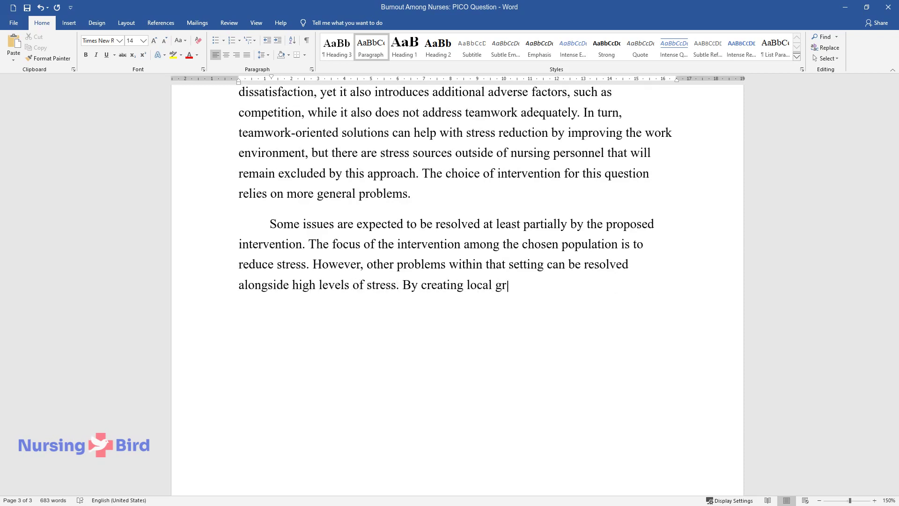
type("oups, hospitals can simultaneously increase teamwork among")
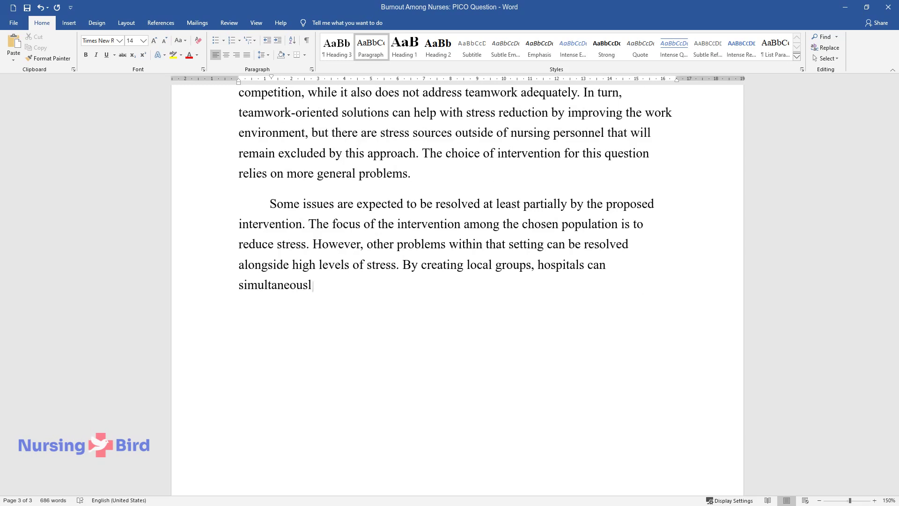
type(" nursing")
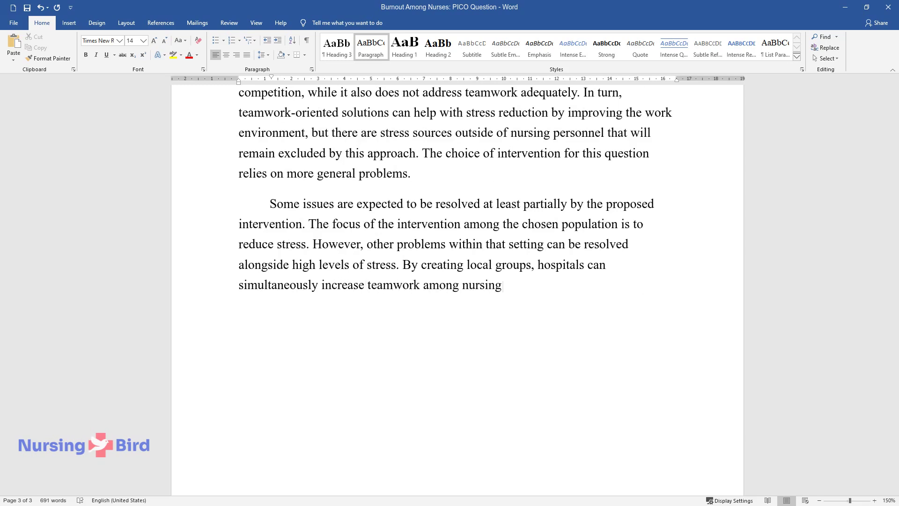
type(" personnel, as the level of organi")
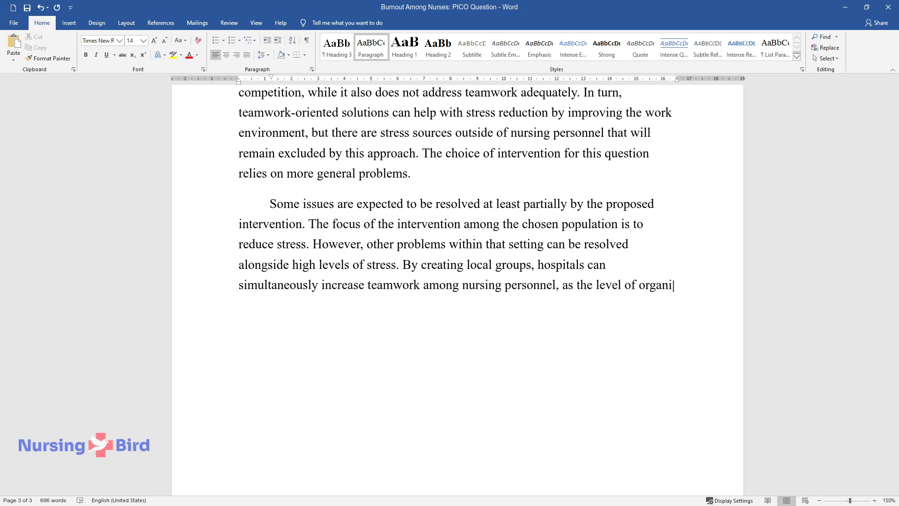
type("zational culture will increase th")
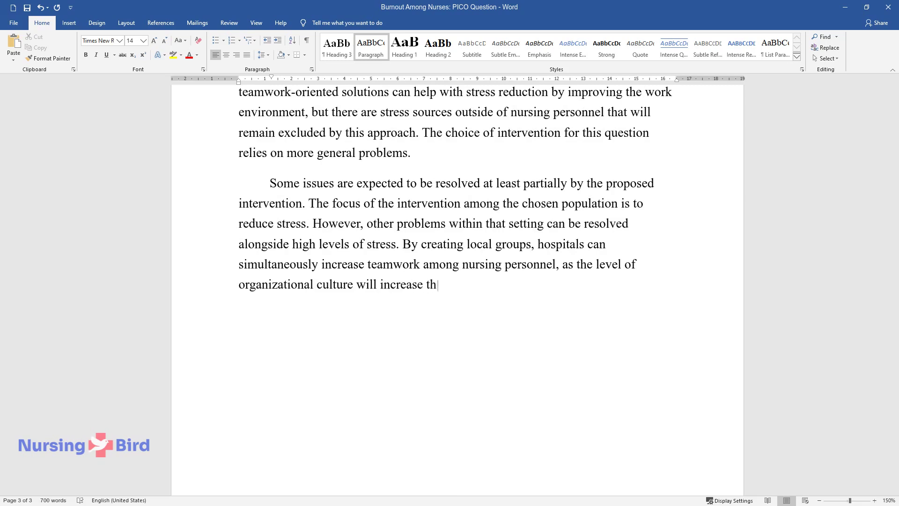
type("rough shared experiences. Moreove")
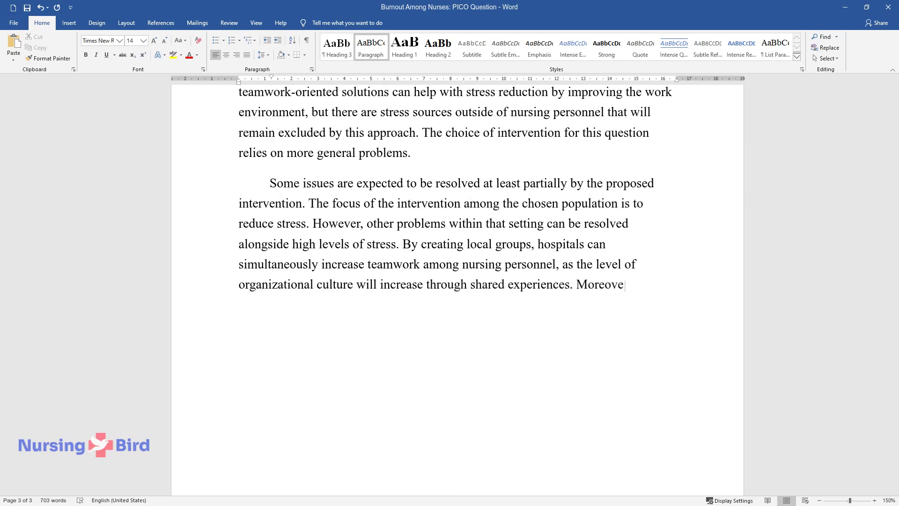
type("r, since the stress levels of nurs")
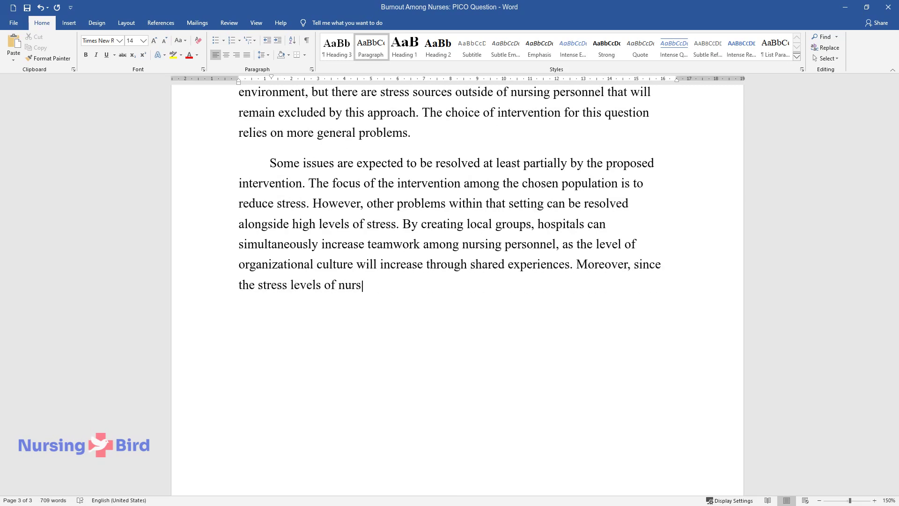
type("es affect the quality of care, it")
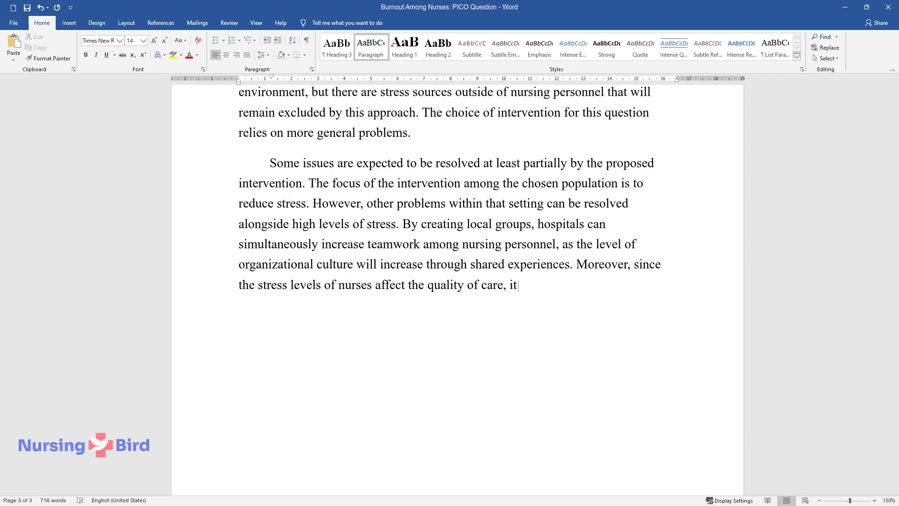
type(" is expected that it will increas")
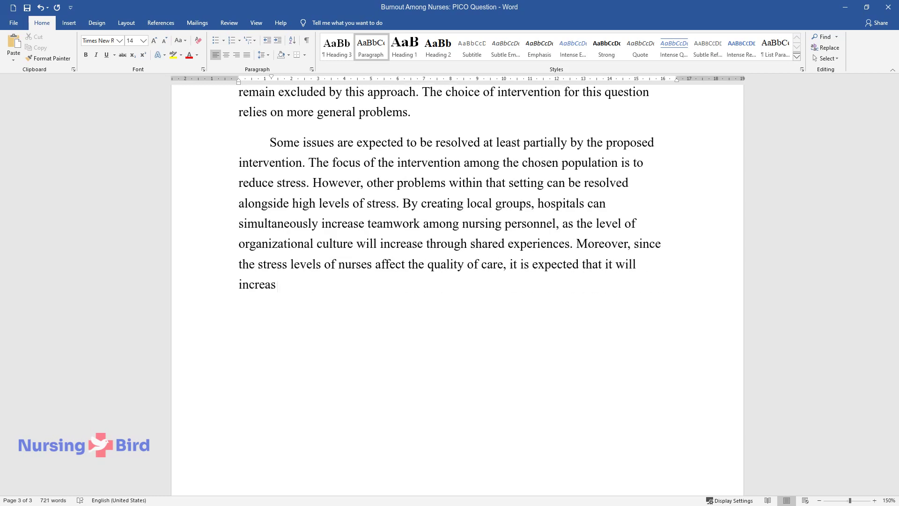
type("e as well.")
key("Return")
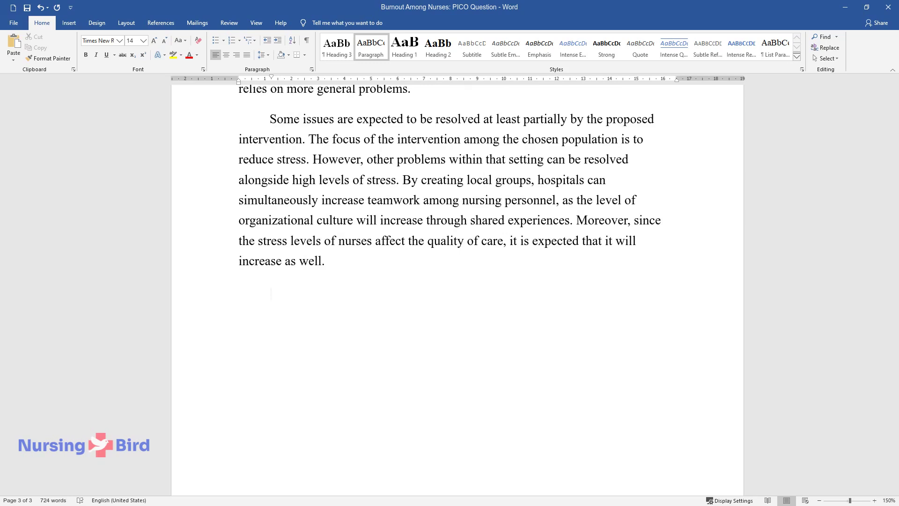
- Write the PICO question paragraph, ending '…the highest support among the analyzed articles.'
type("The evidence reveals that there is a strong need to decrease stress am")
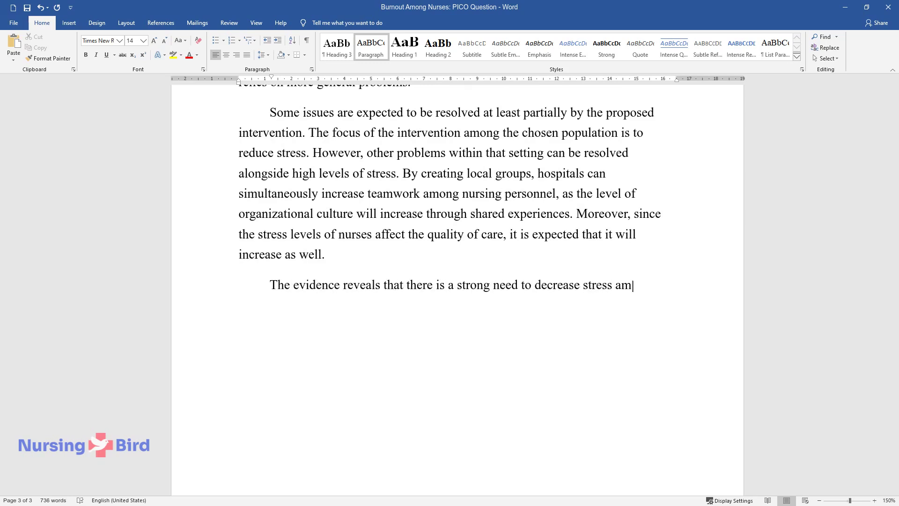
type("ong nurses in an optimal way, yet no")
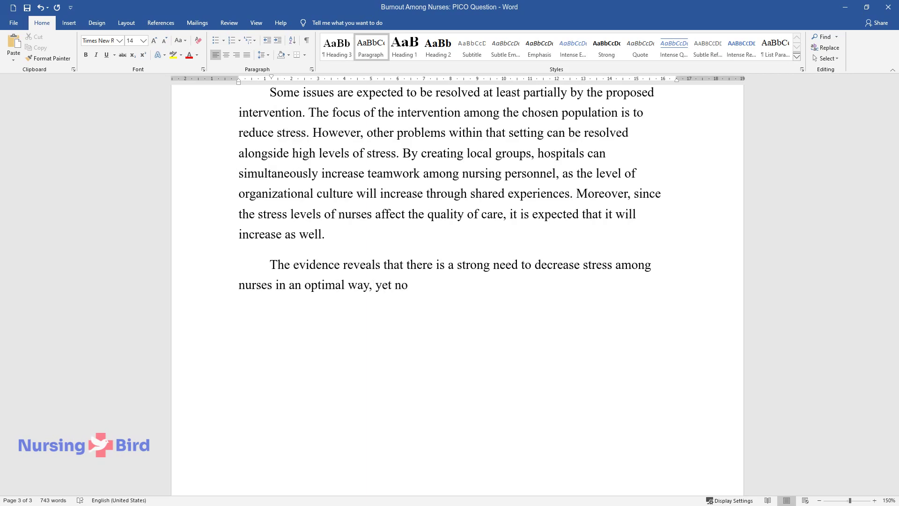
type("t all methods are equally efficient. ")
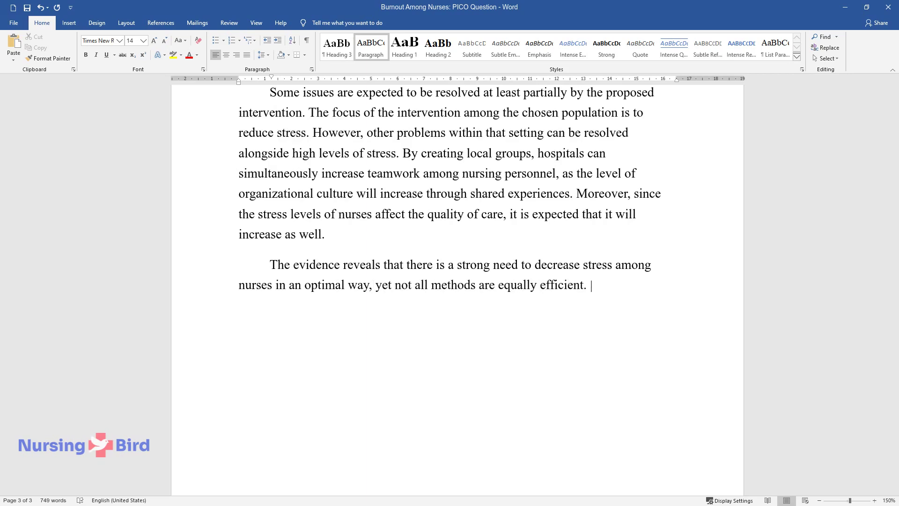
type("Stemming from this evidence")
type(", it is p")
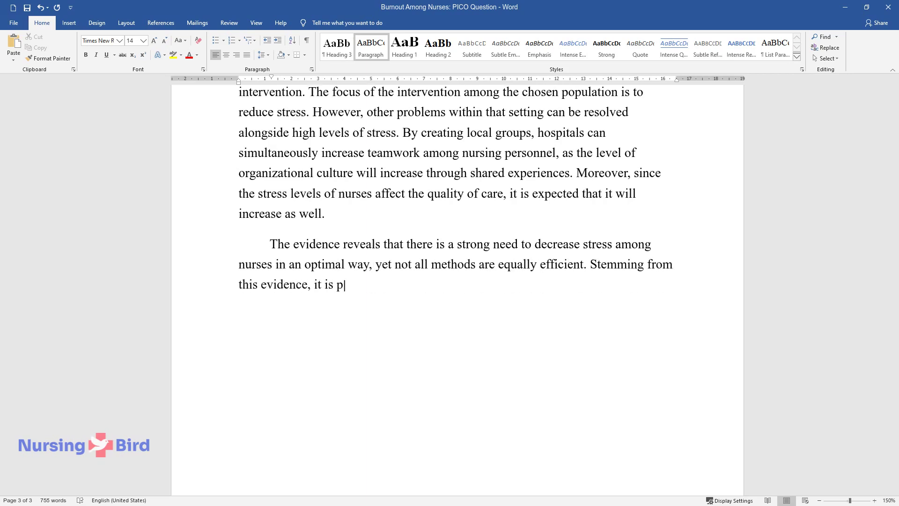
type("ossible to generate a viable PICO que")
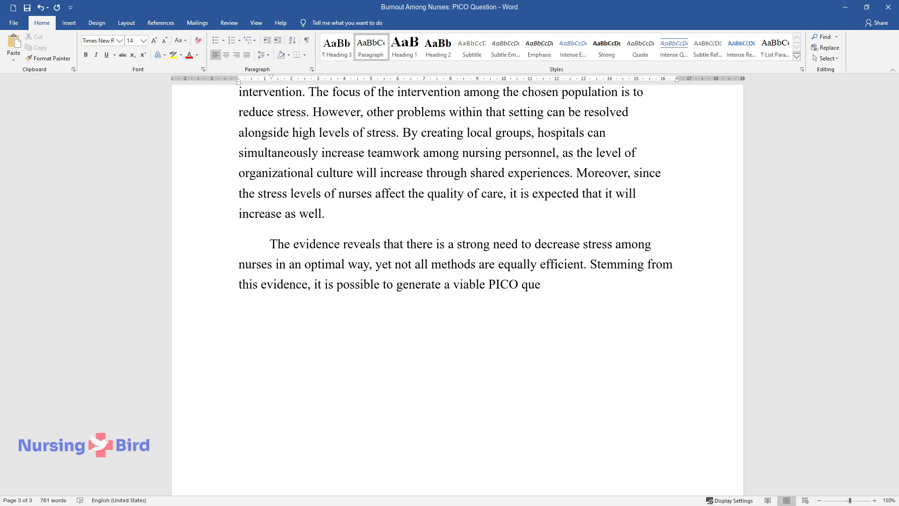
type("stion. Among nursing personnel worki")
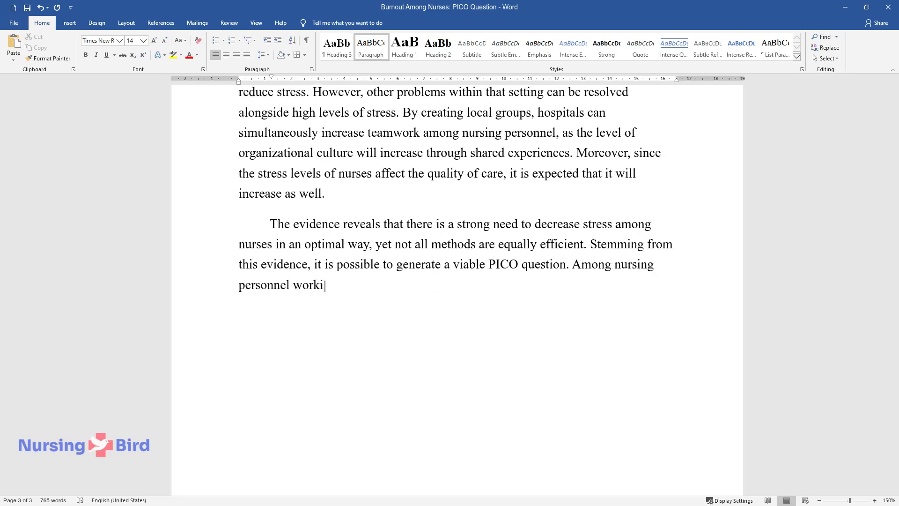
type("ng in hospital environments, how the")
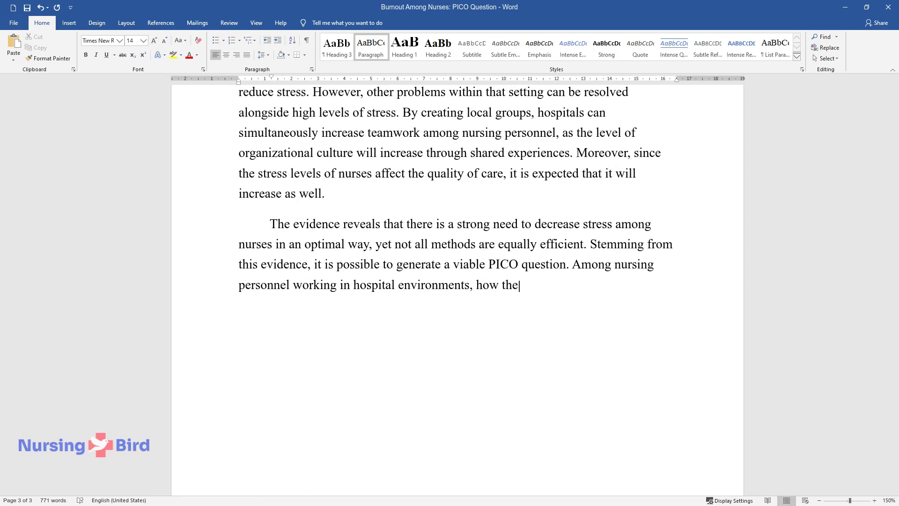
type(" introduction of localized social support groups can af")
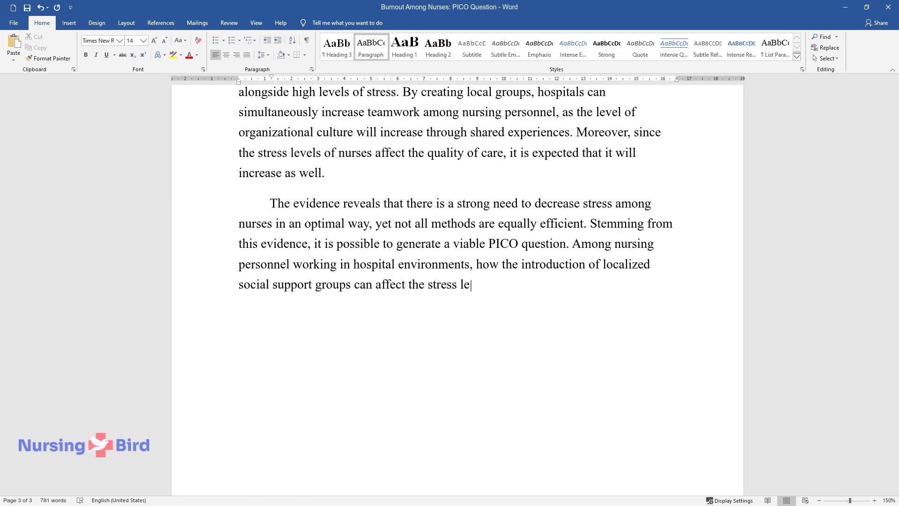
type("fect the stress levels of the chosen population in com")
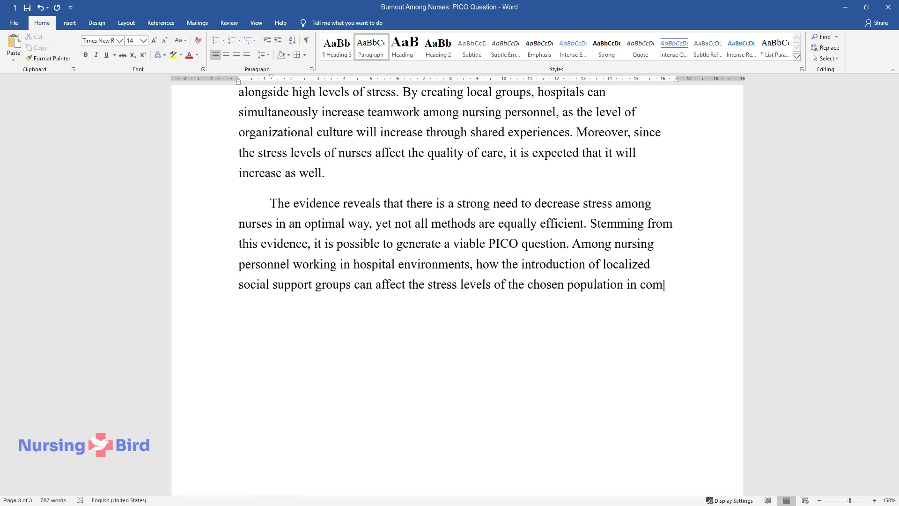
type("parison with recognition programs, te")
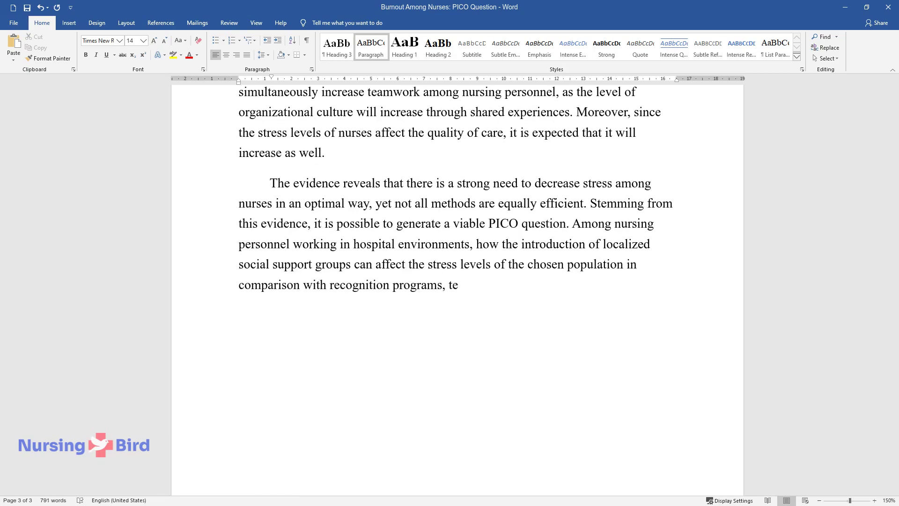
type("amwork training, or self-management ")
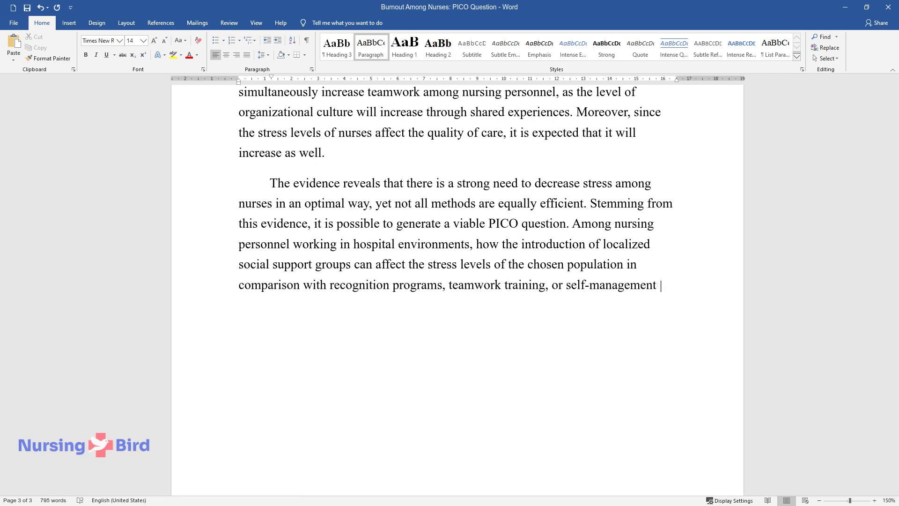
type("instructions? I believe that resolut")
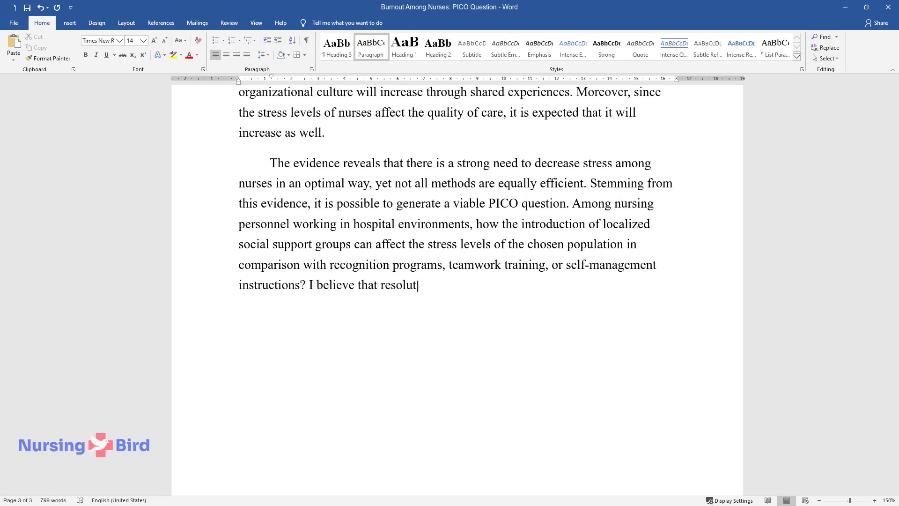
type("ion of this issue must be prioritized")
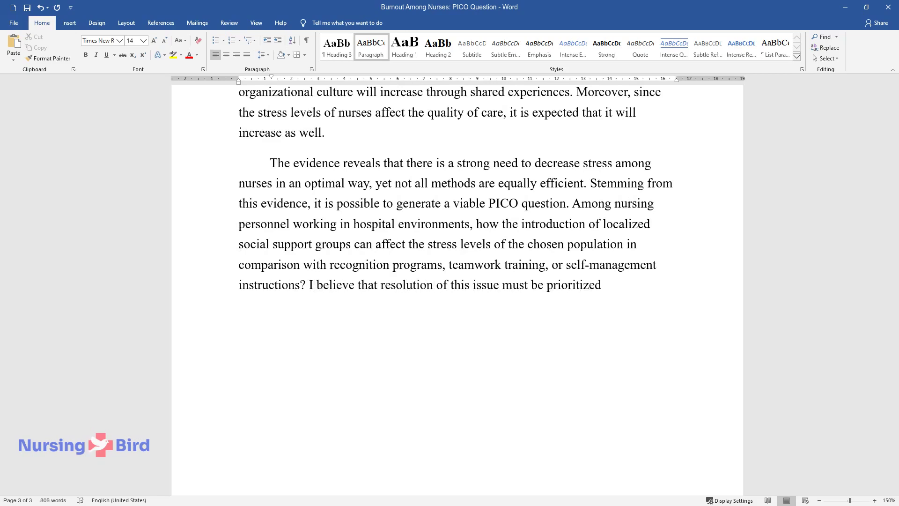
type(" through the following intervention since it ")
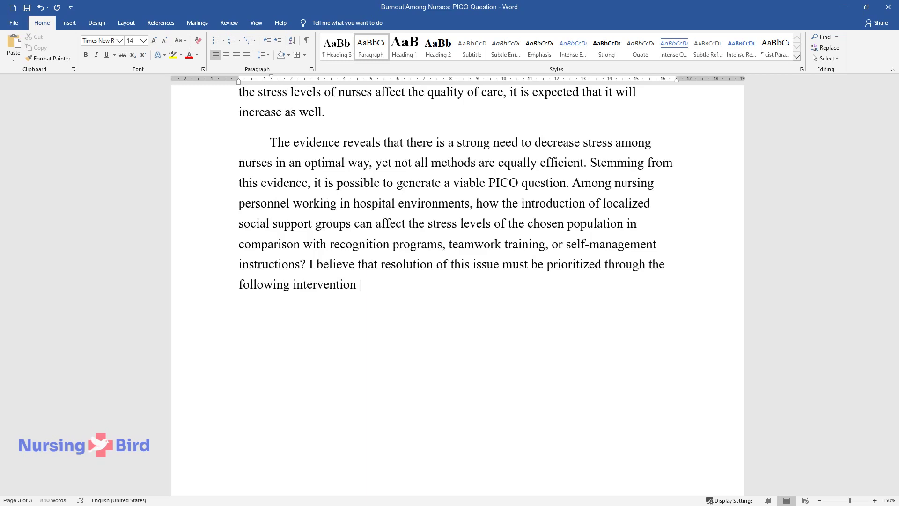
type("has the highest support amon")
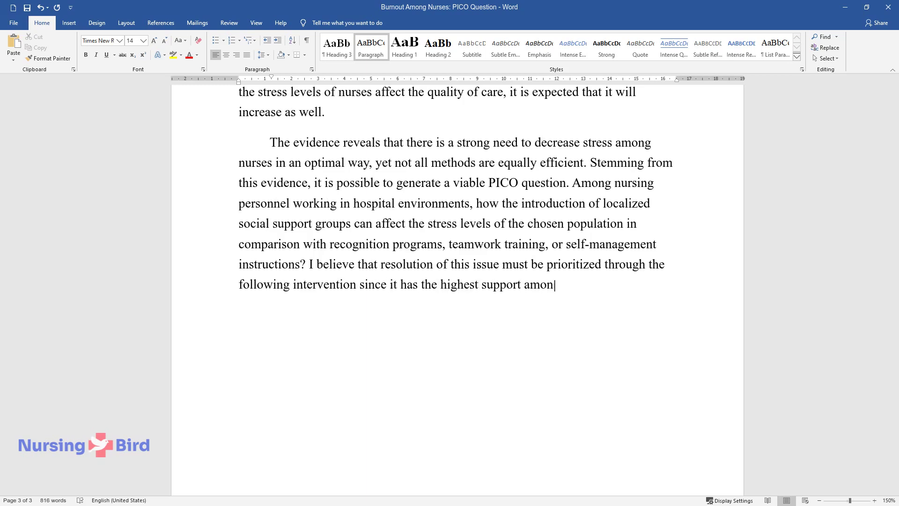
type("g the analyzed articles.")
key("Return")
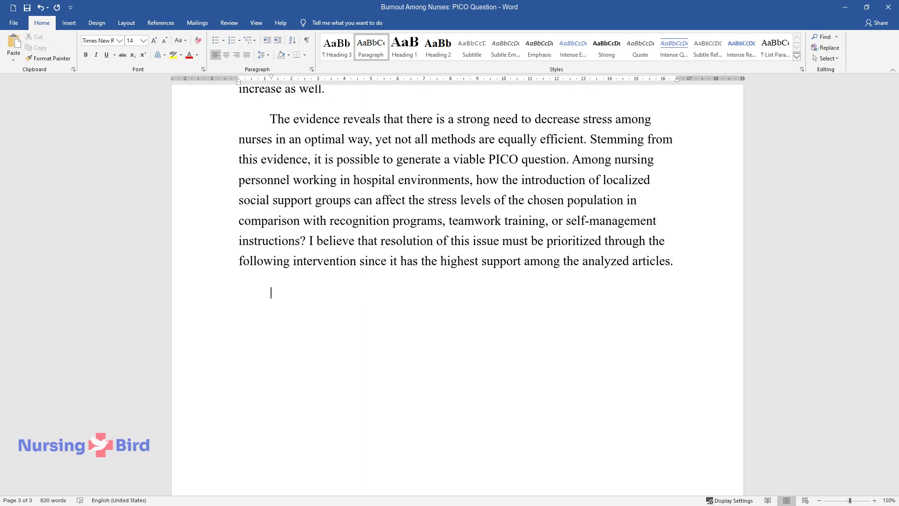
- Type the conclusion beginning 'In conclusion, burnout is a critical issue that requires a complex approach…'
type("In conclusion, burnou")
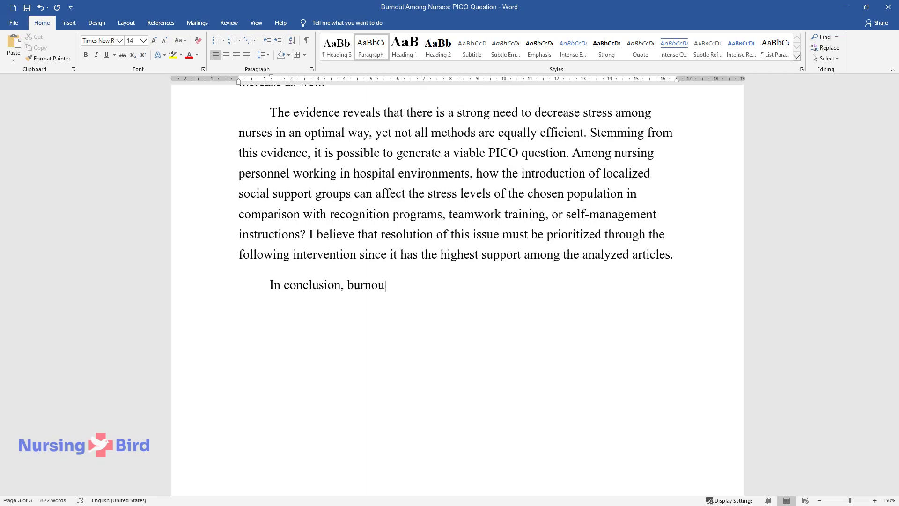
type("t is a critical issue that requires ")
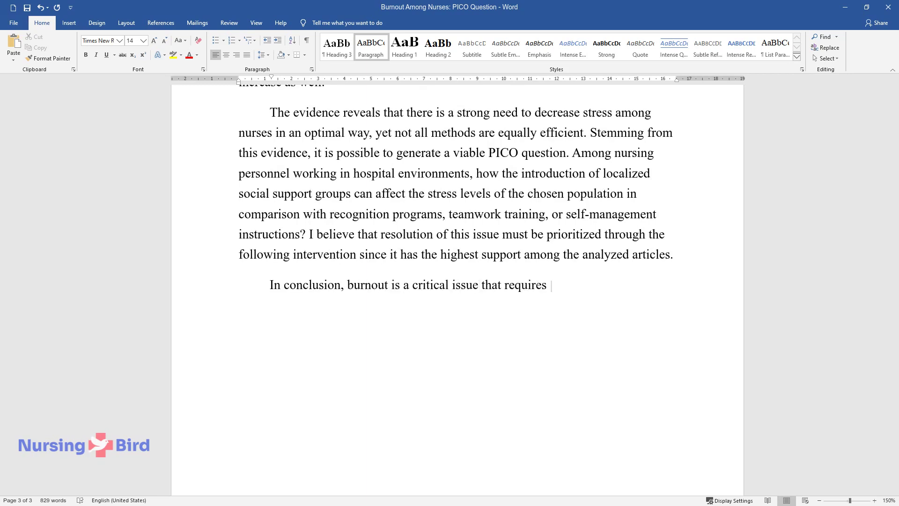
type("a complex approach unique to each l")
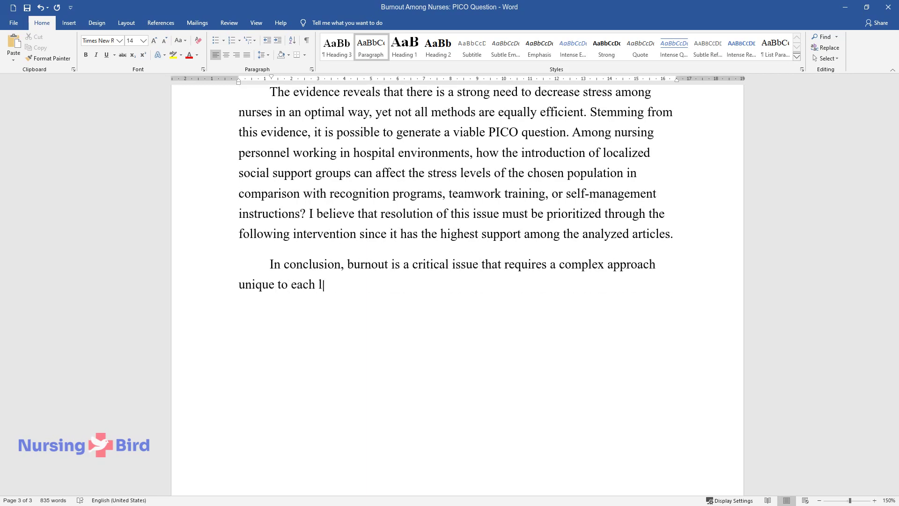
type("ocal population of hospital nurses.")
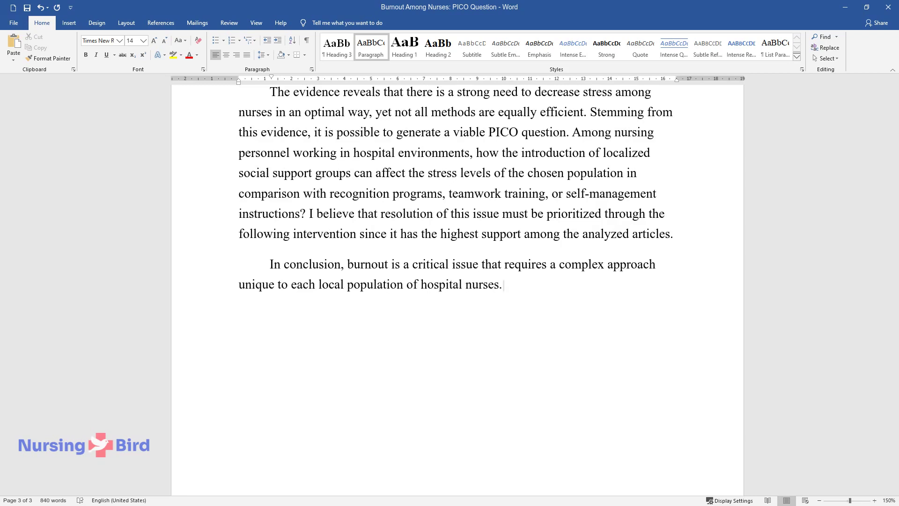
type(" The presented PICO question poses ")
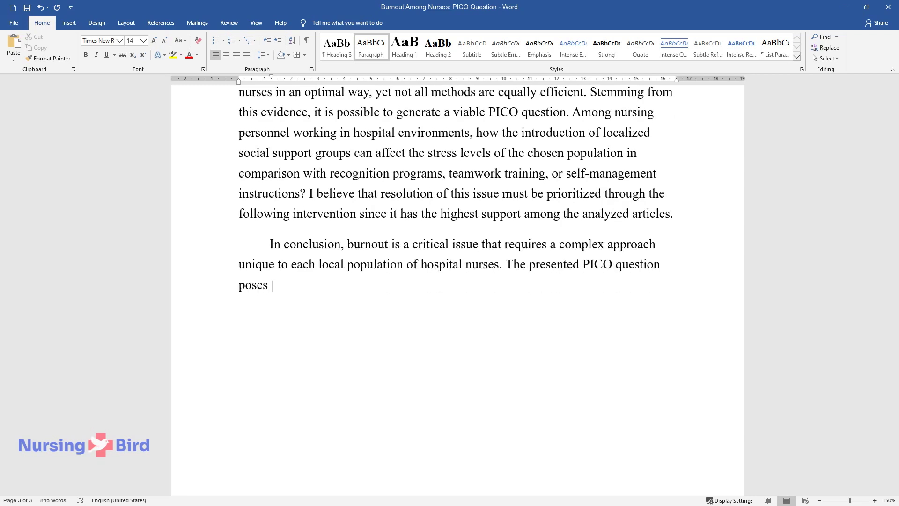
type("a valid solution for the population")
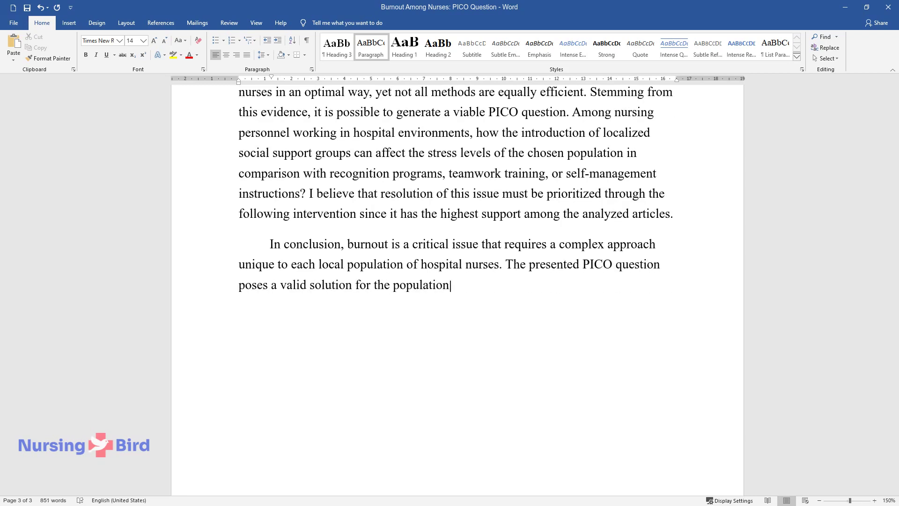
type(" that appears to be the most affecte")
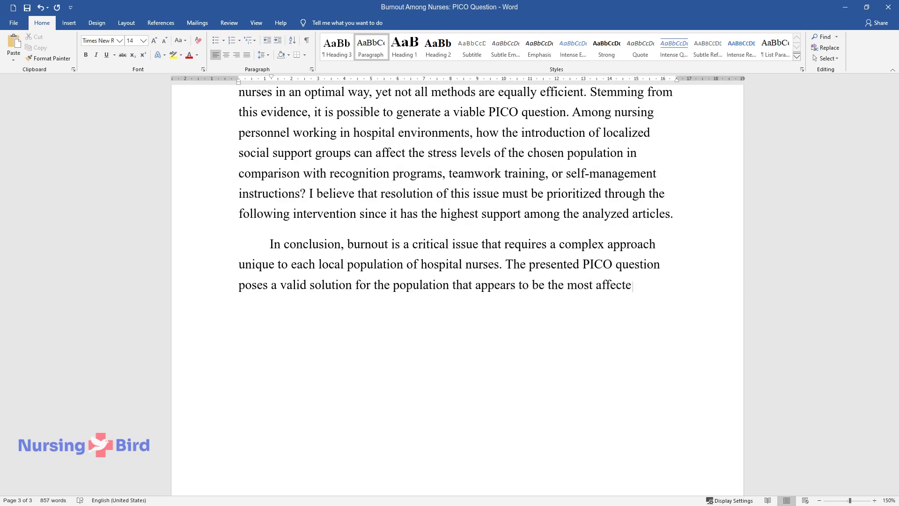
type("d by the selected issue. Social sup")
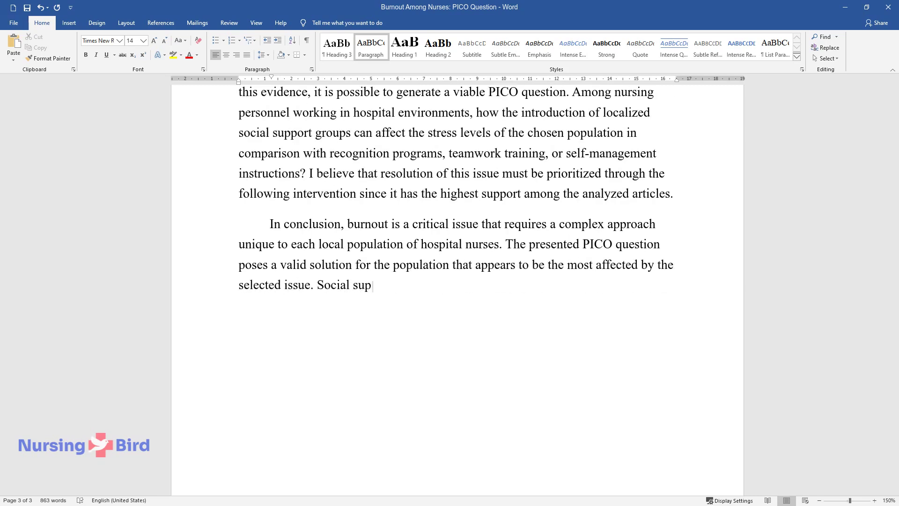
type("port groups are shown to be highly ")
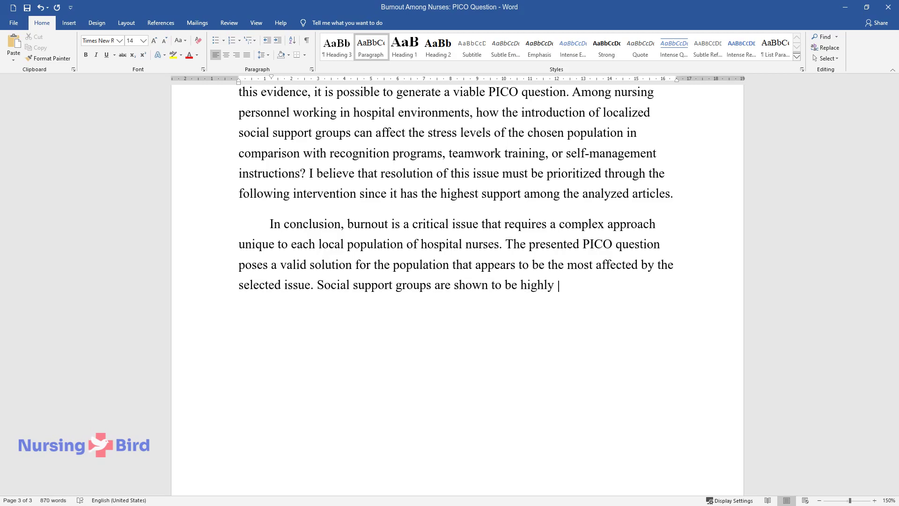
type("efficient in reducing stress among ")
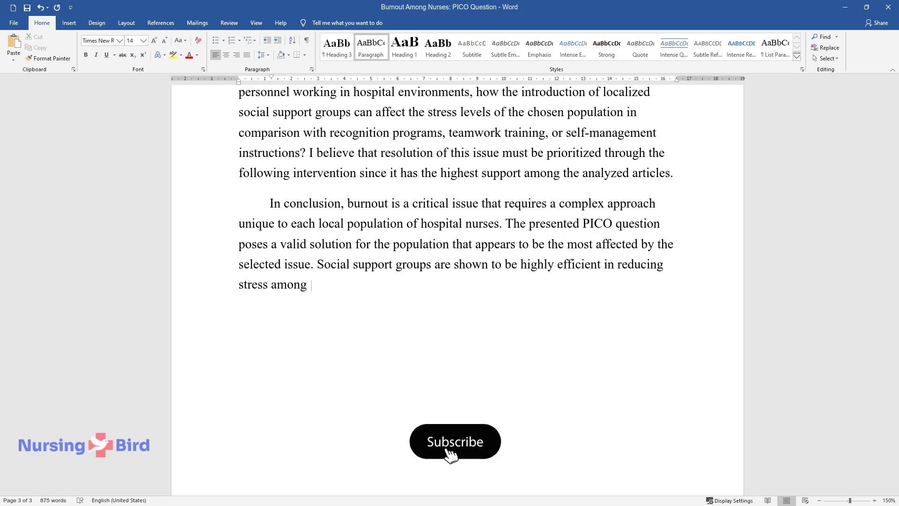
type("nurses and improving their teamwork")
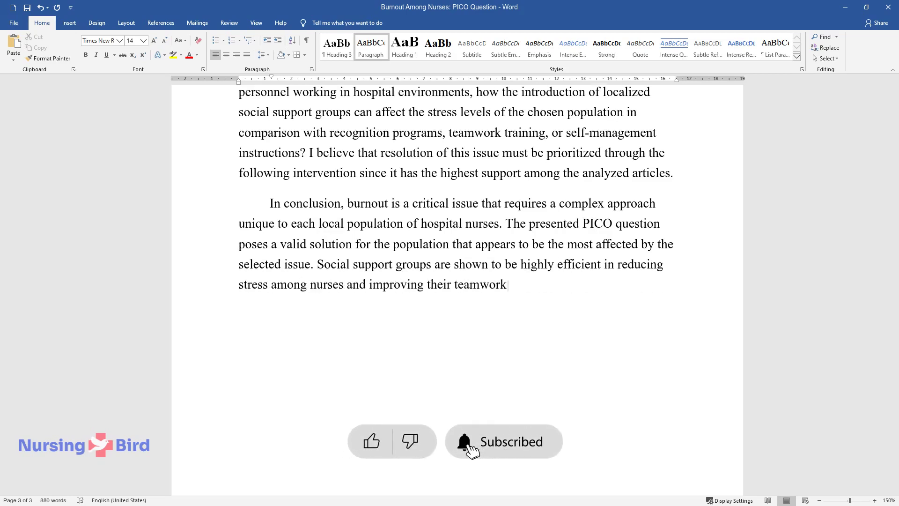
type(" by providing space to express concerns and work on improving")
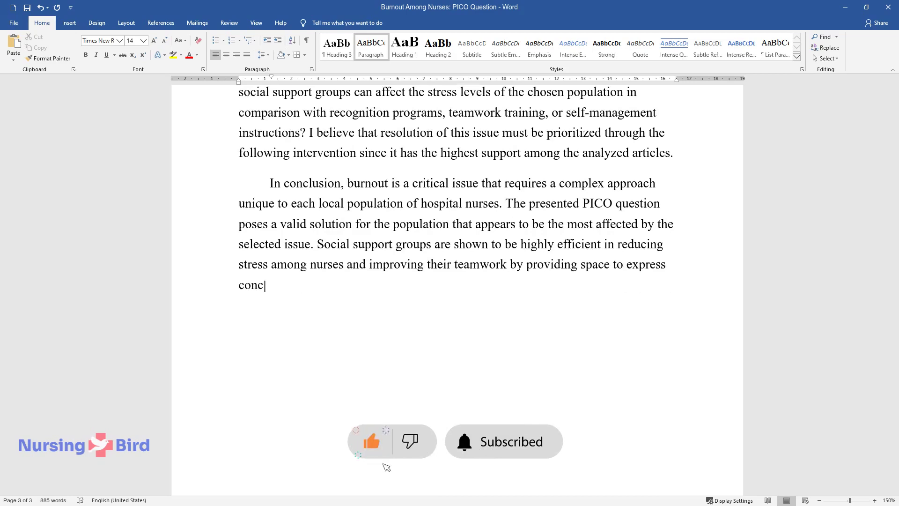
type(" the work environm")
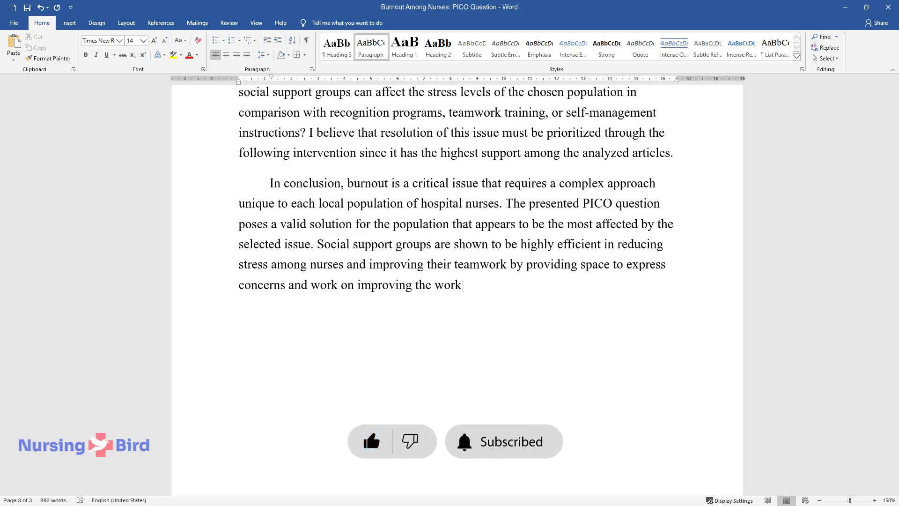